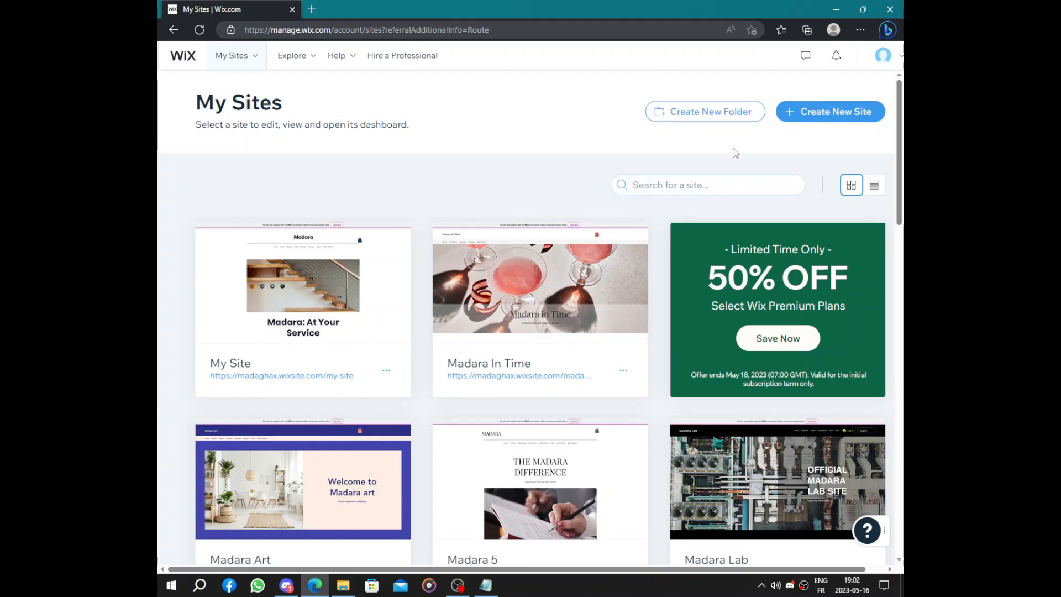
# - Start creating a new site and search for "finance" as the website type
pyautogui.click(812, 116)
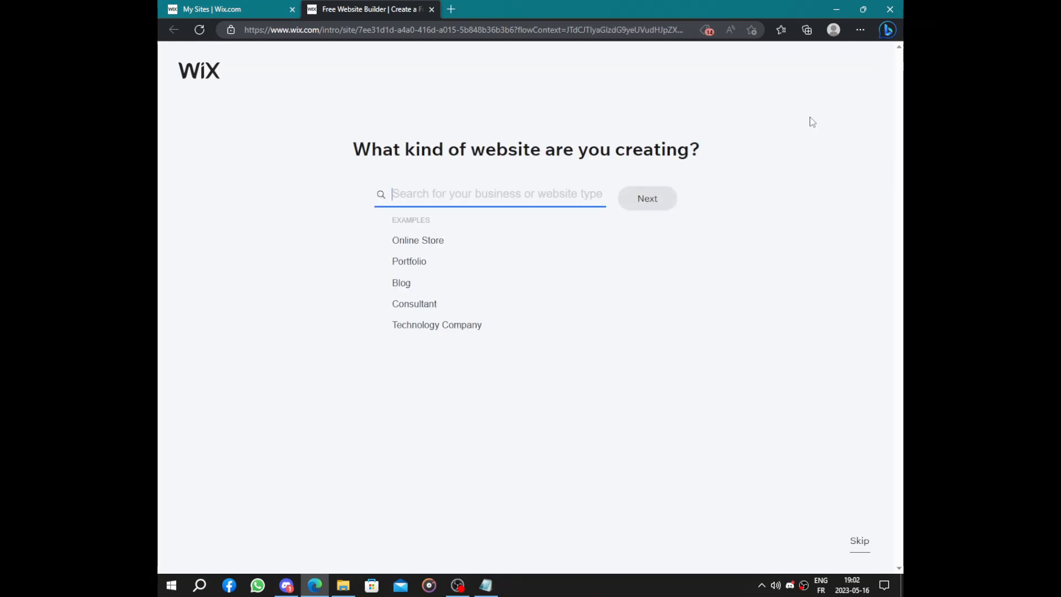
pyautogui.write('finance')
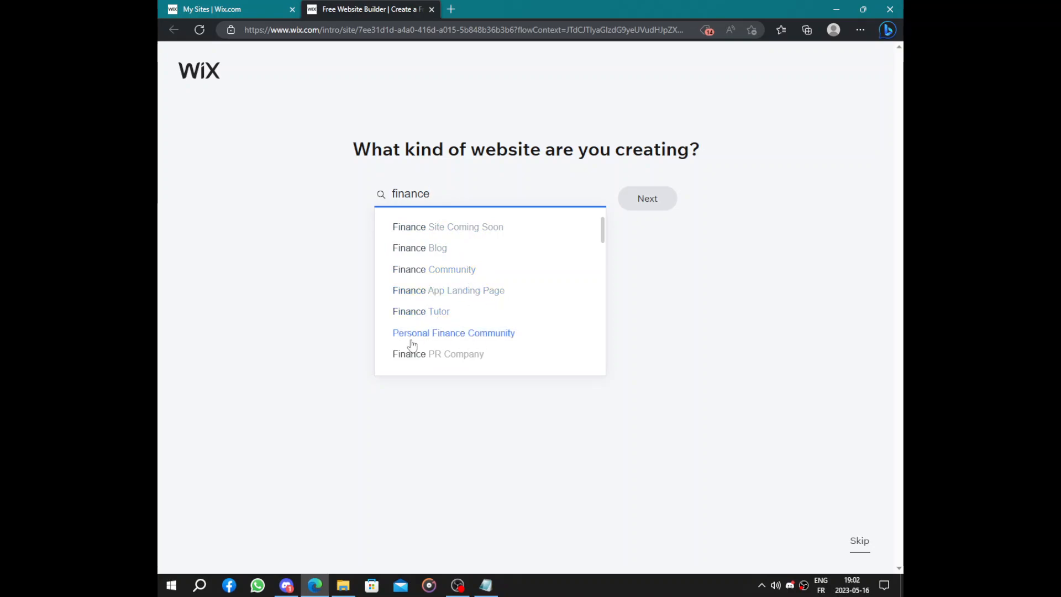
# - Choose Financial Trading Firm as the website type from the suggestions and continue to the business setup
pyautogui.scroll(-1, 479, 344)
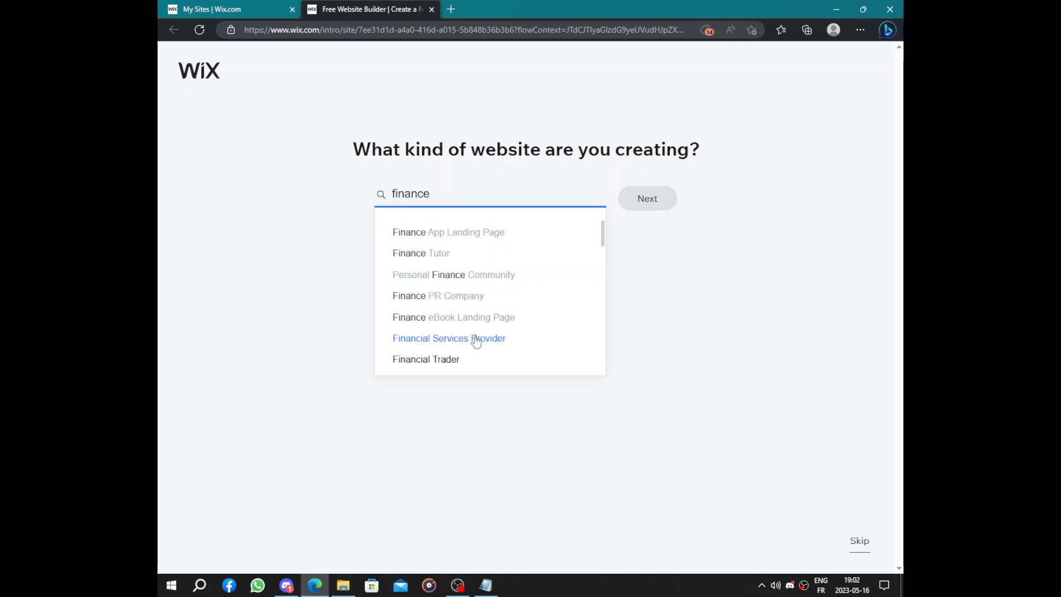
pyautogui.scroll(-2, 467, 334)
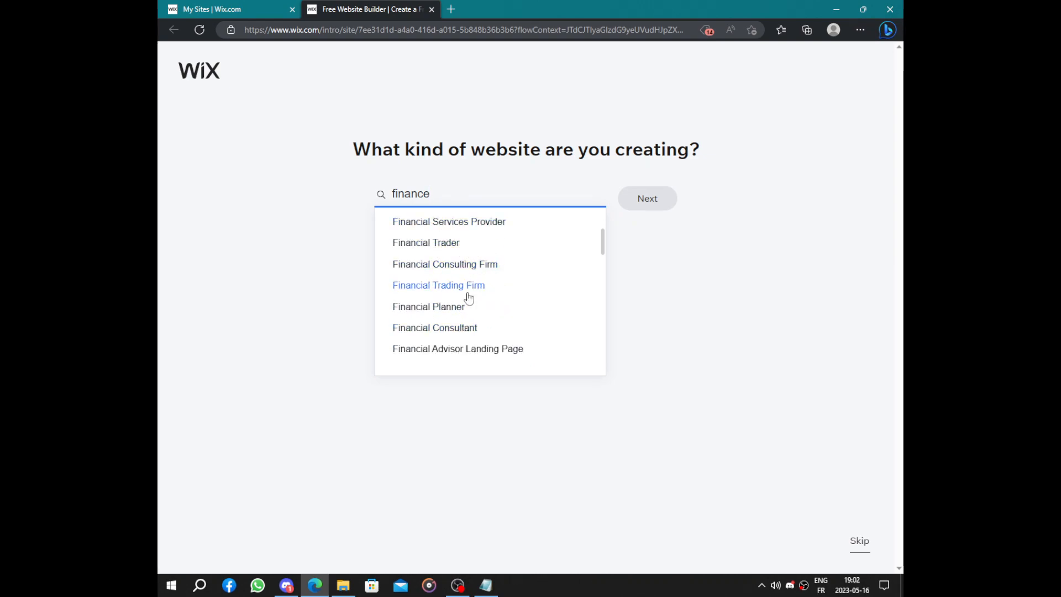
pyautogui.scroll(-1, 462, 289)
pyautogui.scroll(-3, 461, 289)
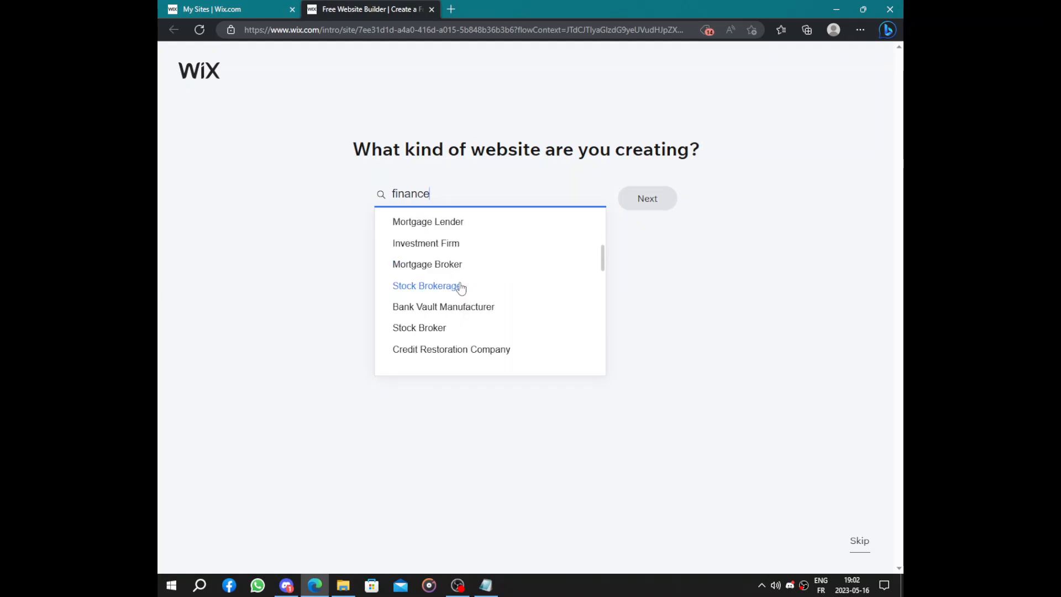
pyautogui.scroll(-3, 462, 289)
pyautogui.scroll(6, 461, 288)
pyautogui.scroll(3, 461, 289)
pyautogui.scroll(-1, 466, 287)
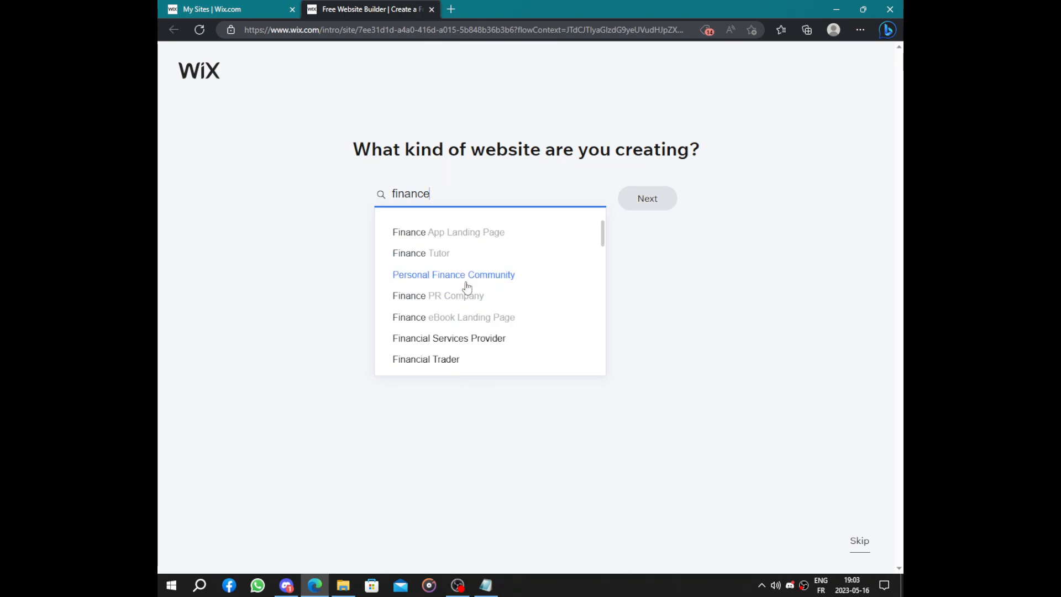
pyautogui.scroll(-1, 466, 285)
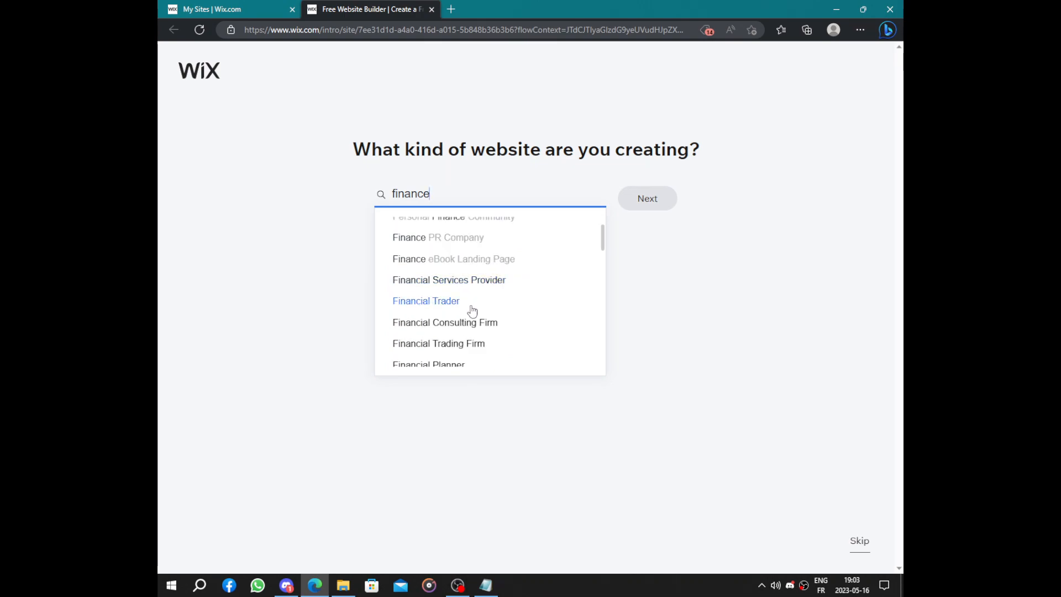
pyautogui.scroll(-1, 472, 308)
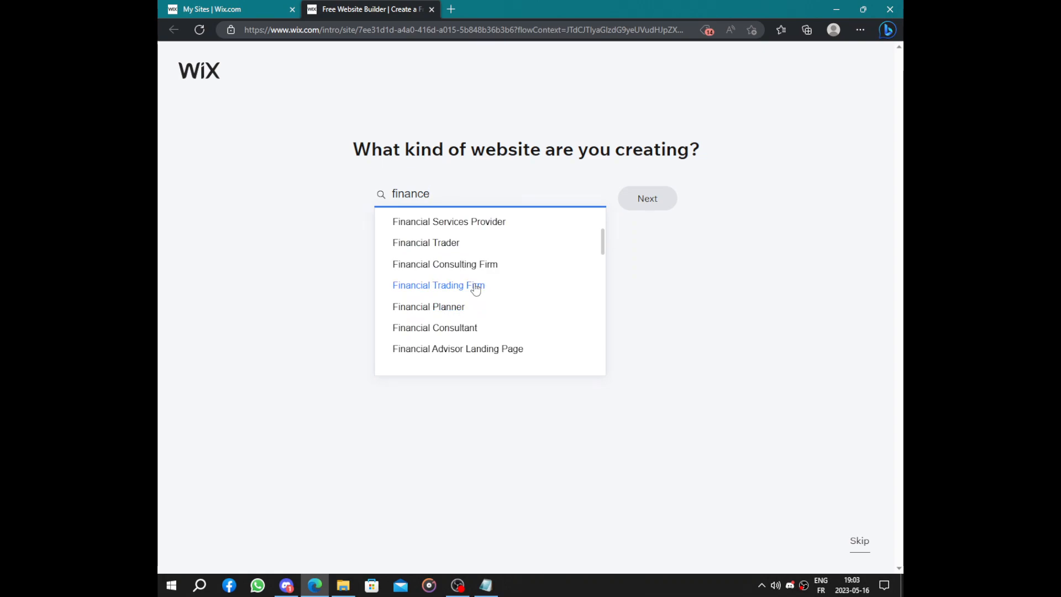
pyautogui.click(476, 288)
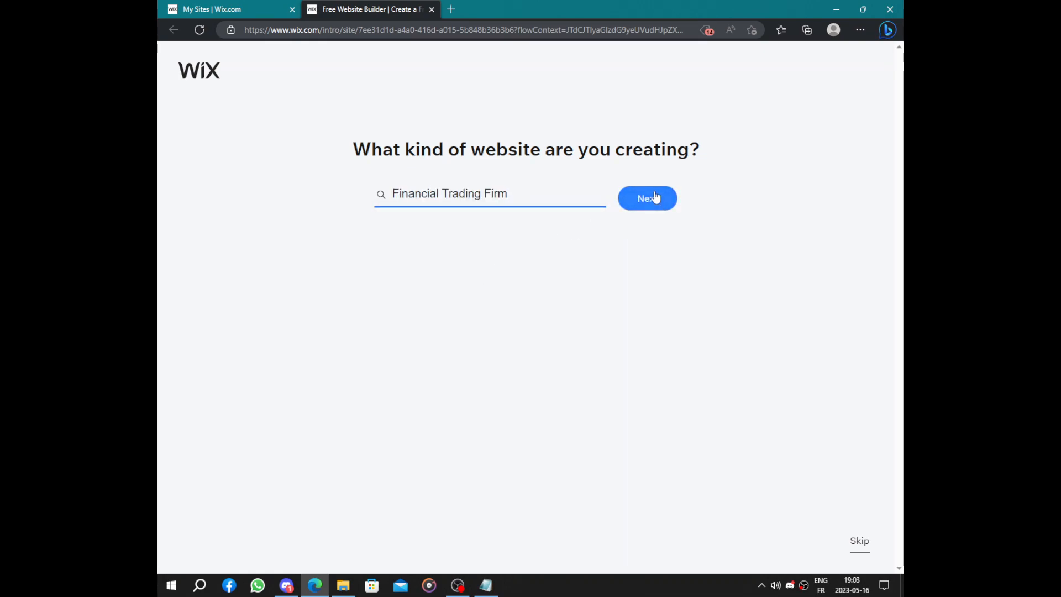
pyautogui.click(656, 197)
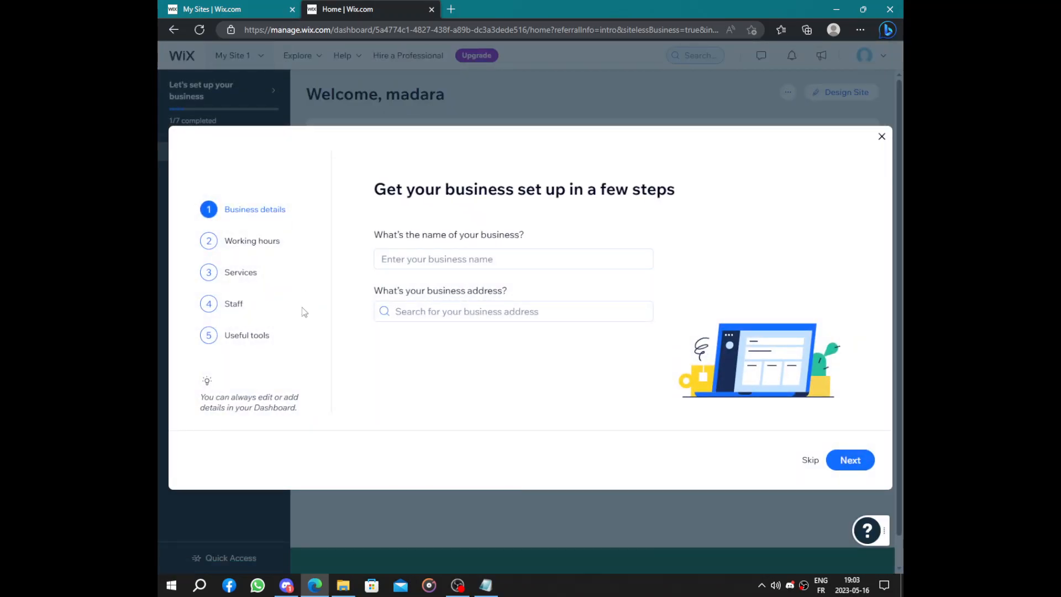
# - Name the business Money Makers, leave the address blank, and accept the default working hours
pyautogui.click(528, 259)
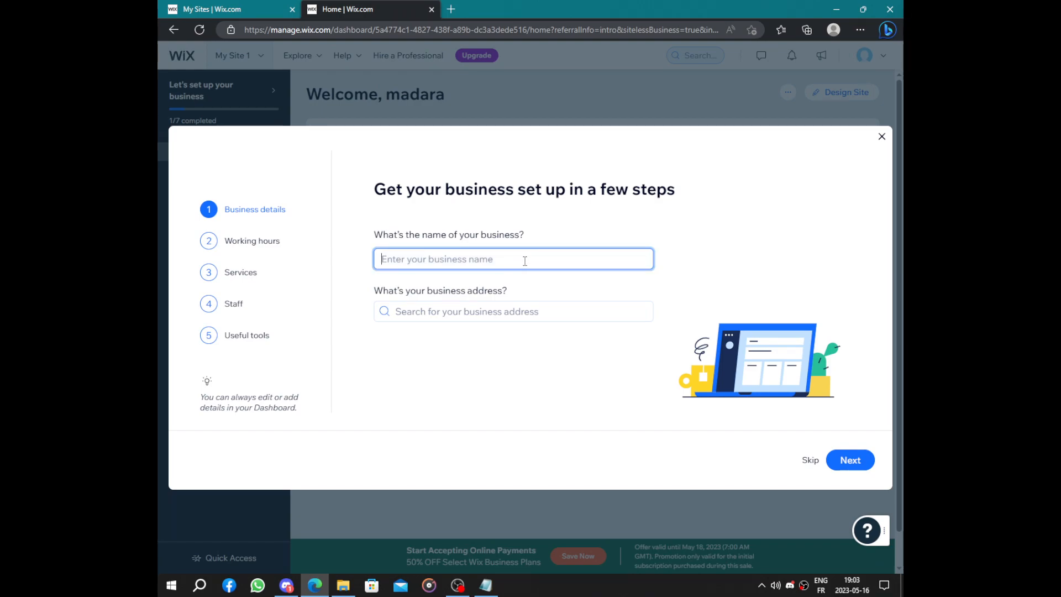
pyautogui.write('L')
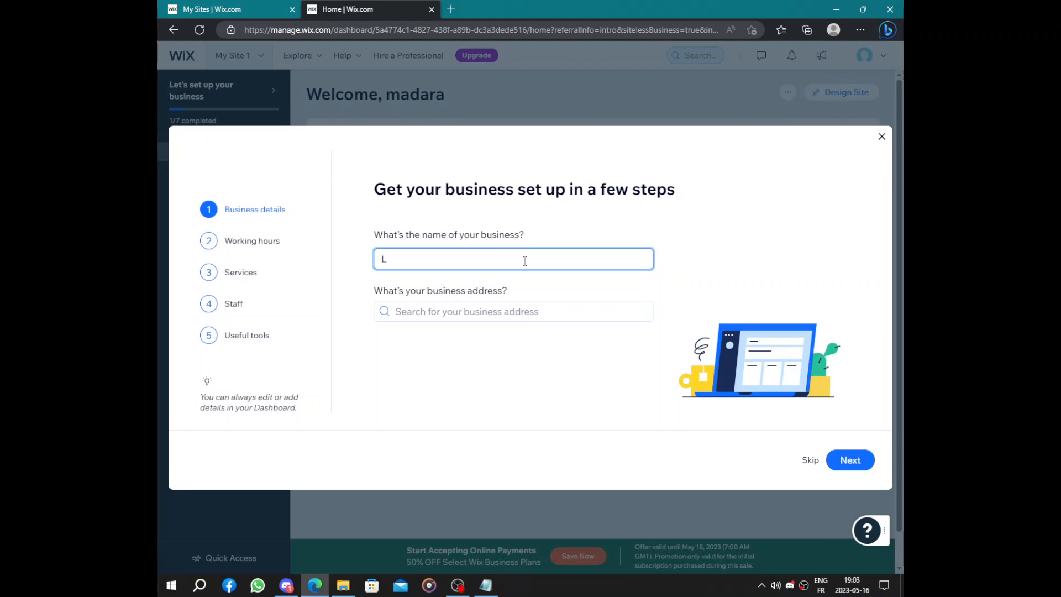
pyautogui.press('BackSpace')
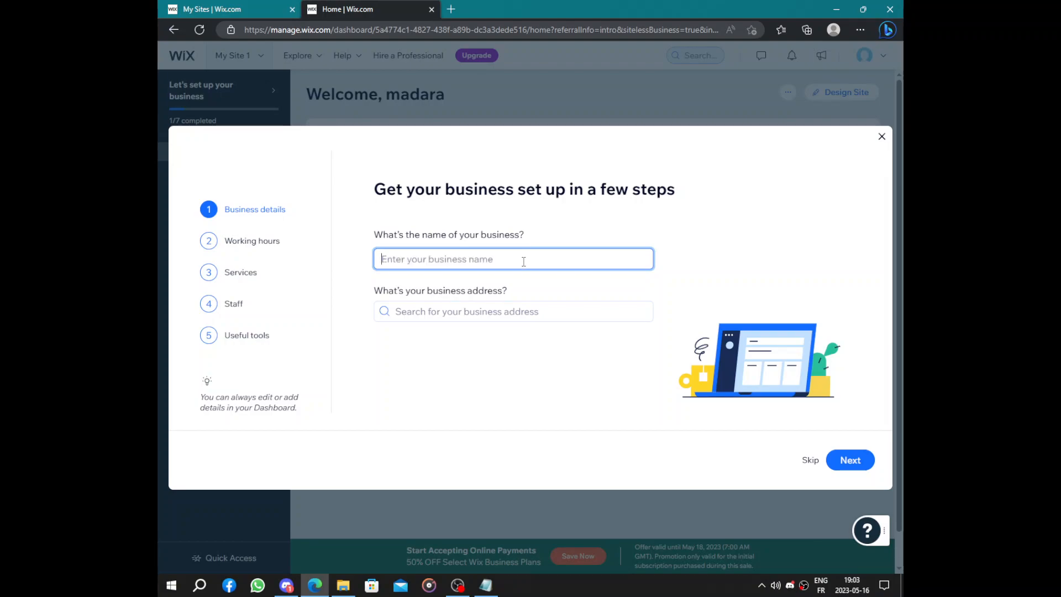
pyautogui.write('Money Makers')
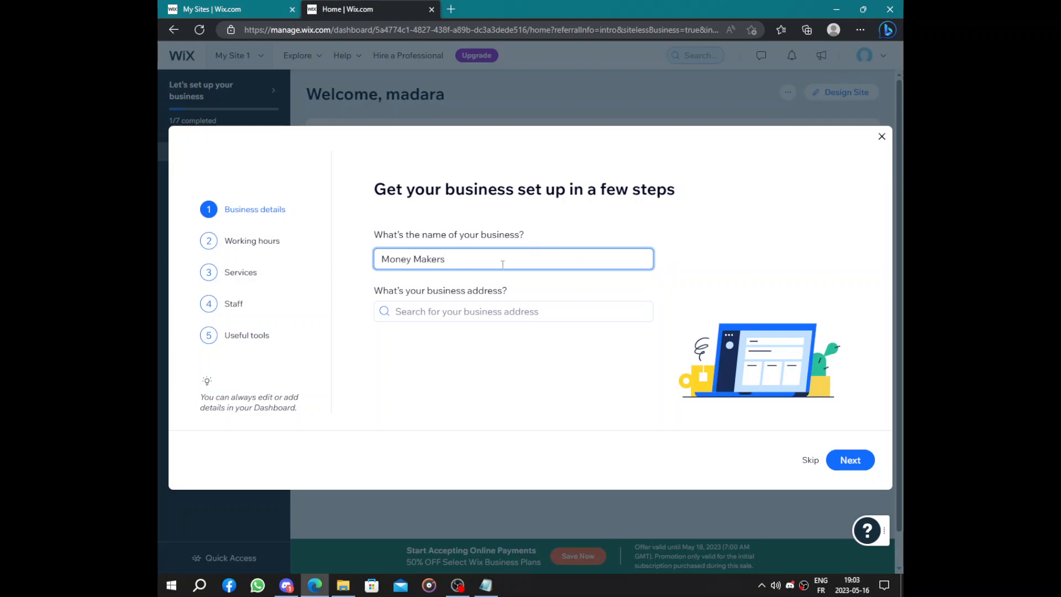
pyautogui.click(859, 456)
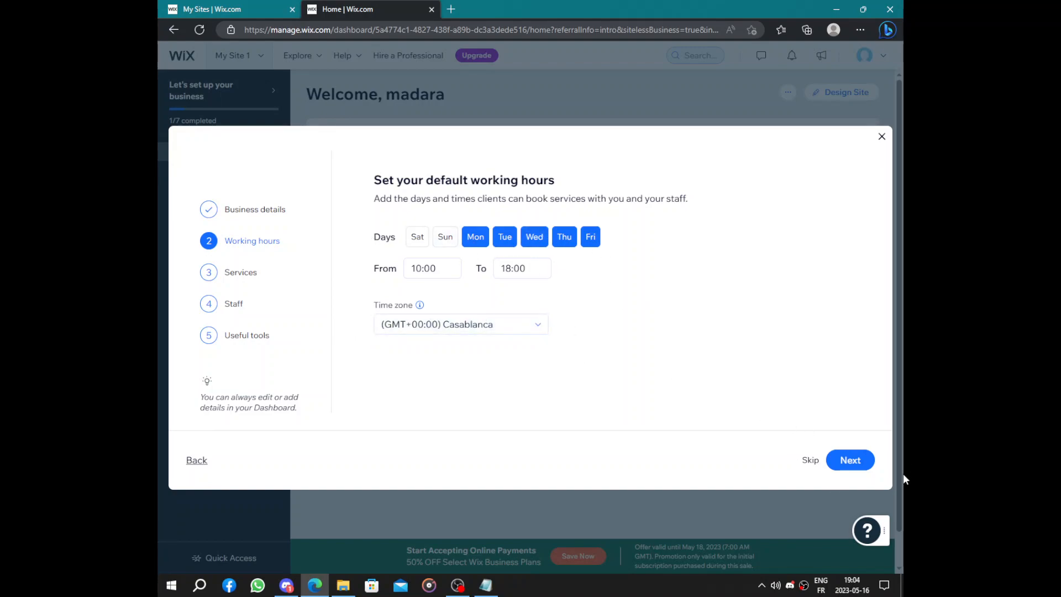
pyautogui.click(849, 460)
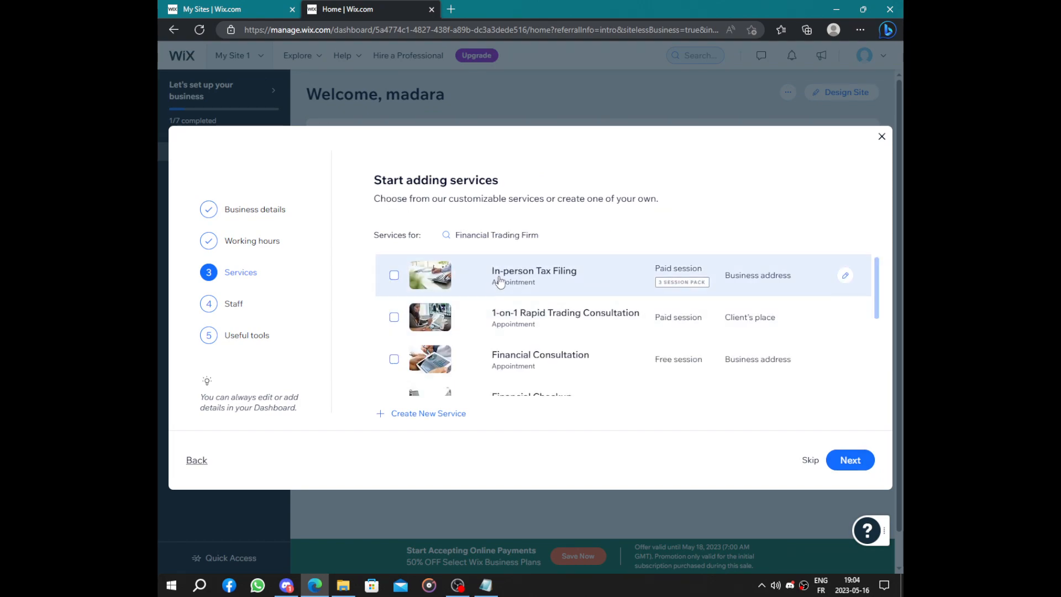
# - Add the In-person Tax Filing, 1-on-1 Rapid Trading Consultation and Financial Consultation services and continue to the staff setup
pyautogui.scroll(-1, 500, 282)
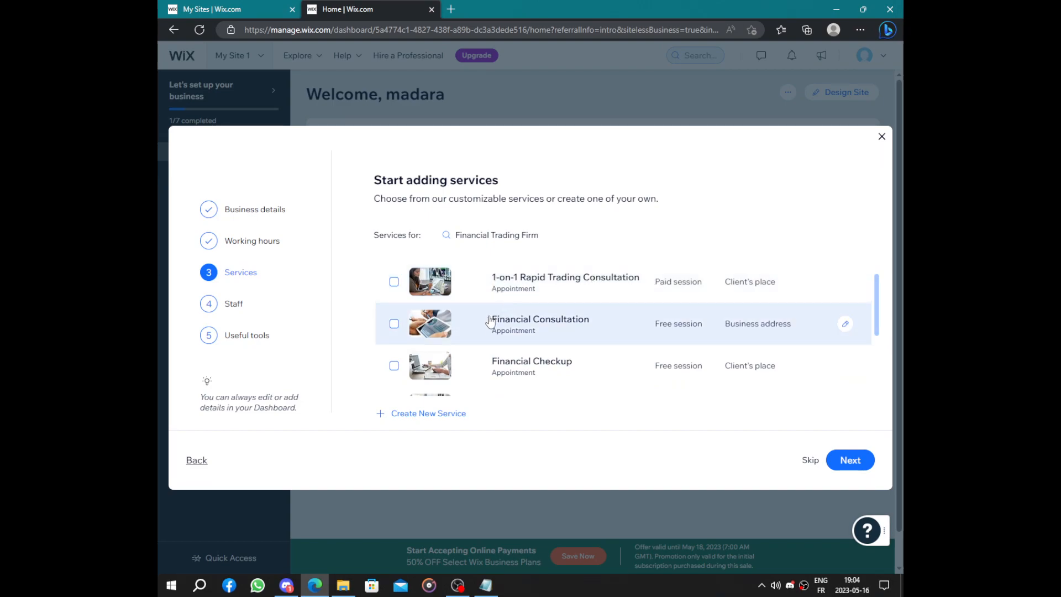
pyautogui.scroll(-1, 490, 322)
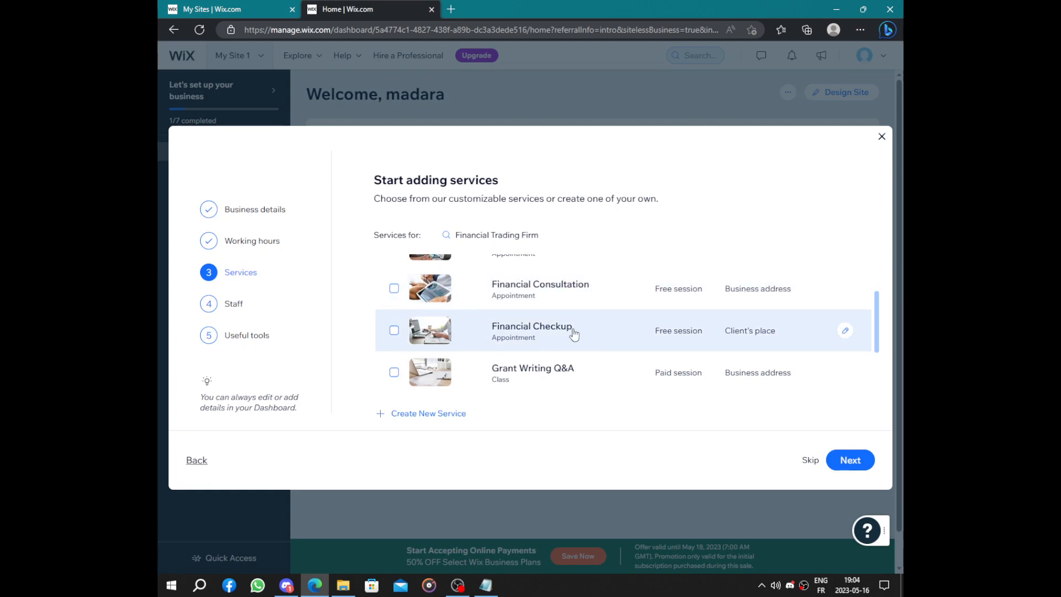
pyautogui.scroll(-1, 490, 333)
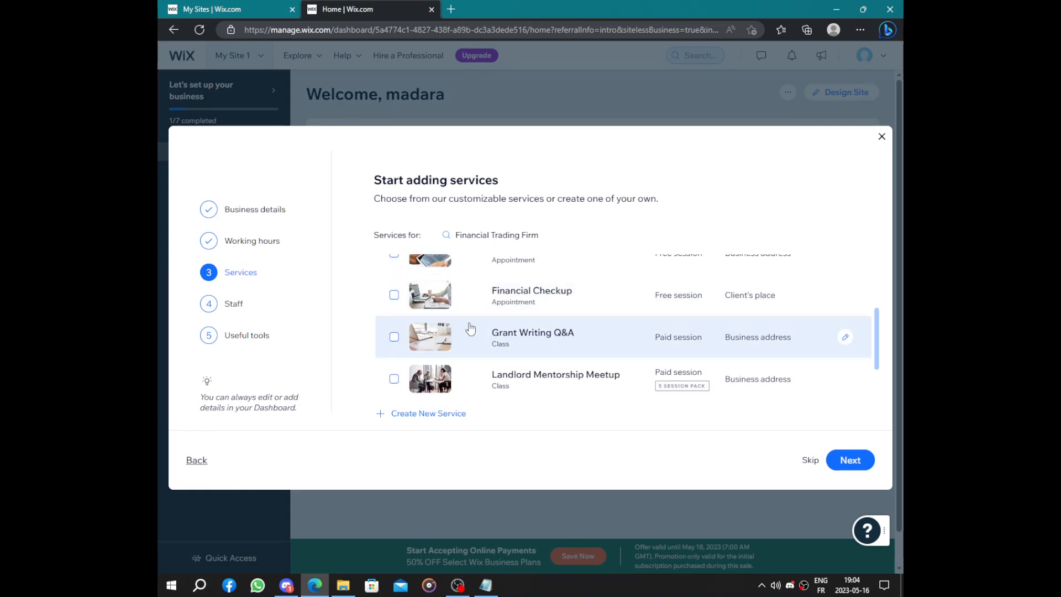
pyautogui.scroll(-1, 470, 328)
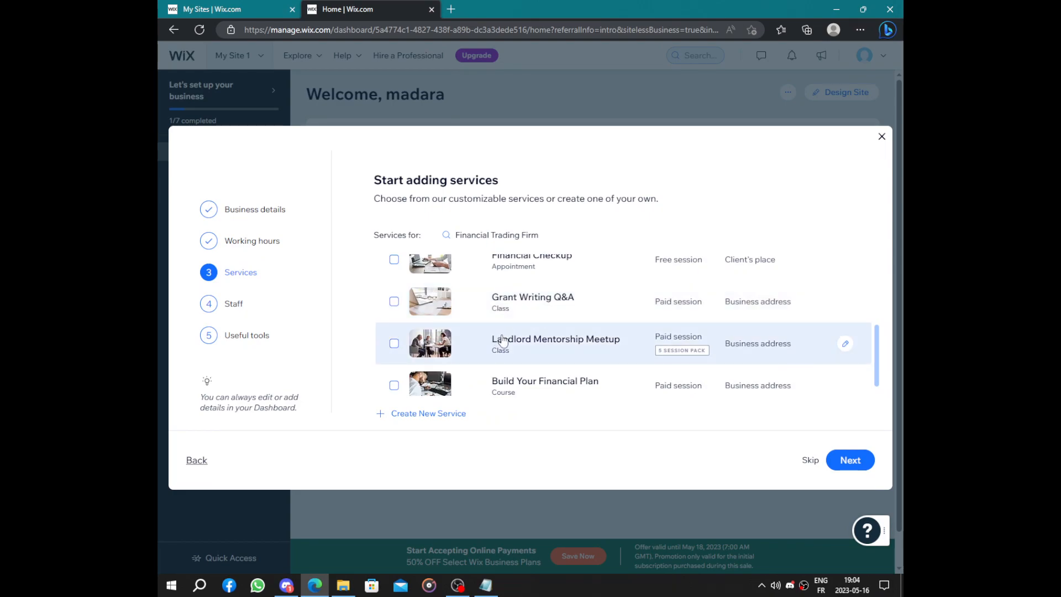
pyautogui.scroll(-1, 503, 341)
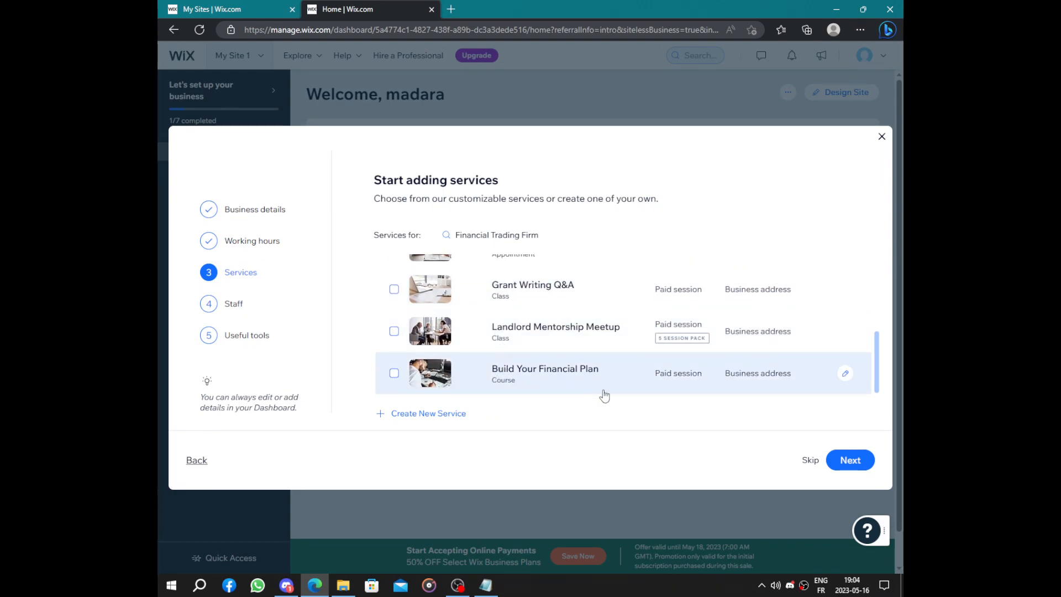
pyautogui.scroll(5, 524, 378)
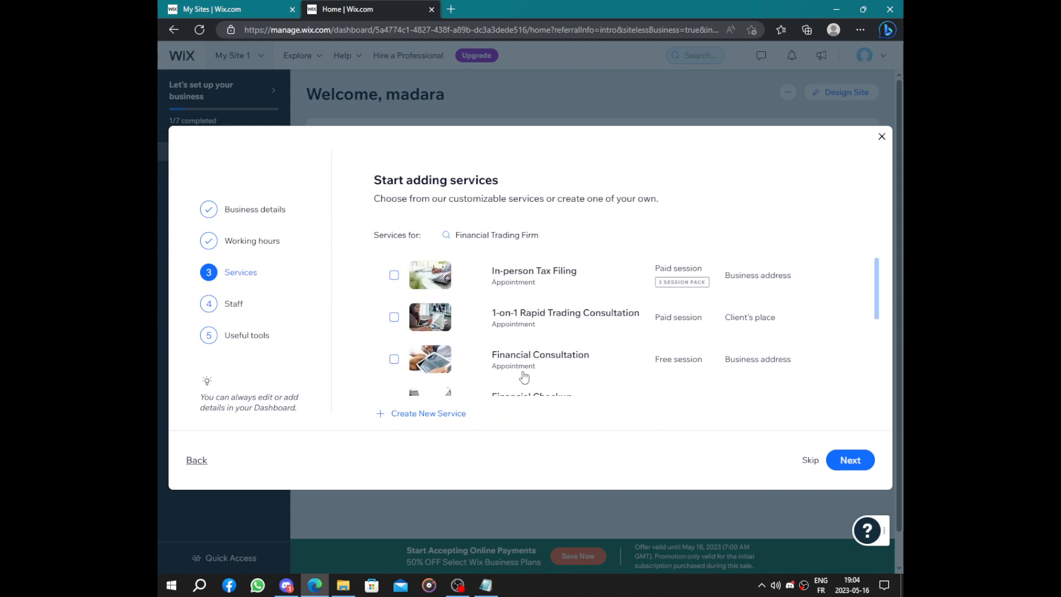
pyautogui.click(509, 325)
pyautogui.click(512, 289)
pyautogui.click(520, 352)
pyautogui.scroll(-4, 526, 335)
pyautogui.scroll(2, 526, 334)
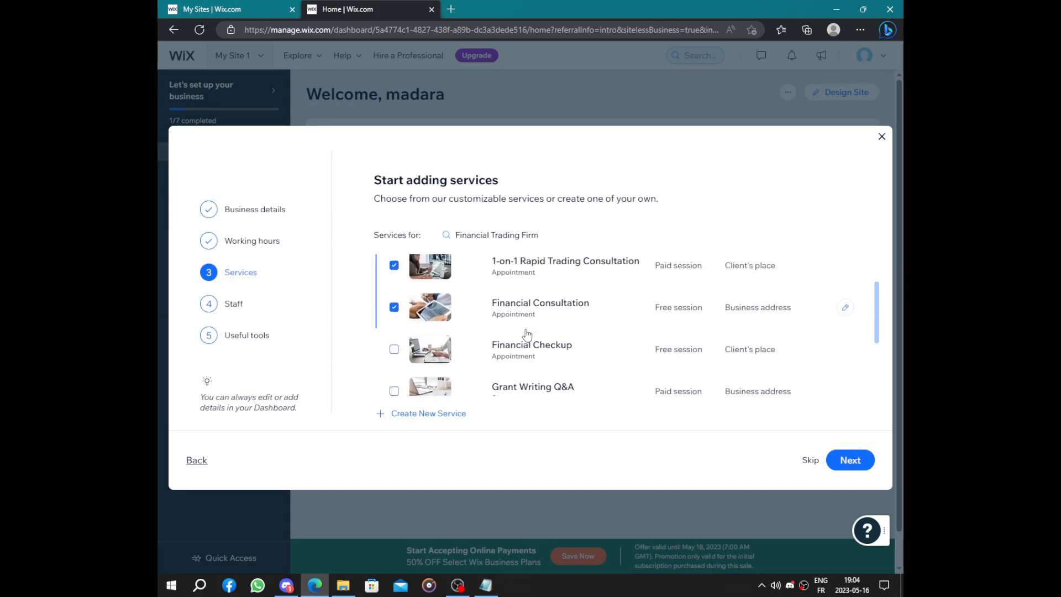
pyautogui.scroll(-2, 526, 335)
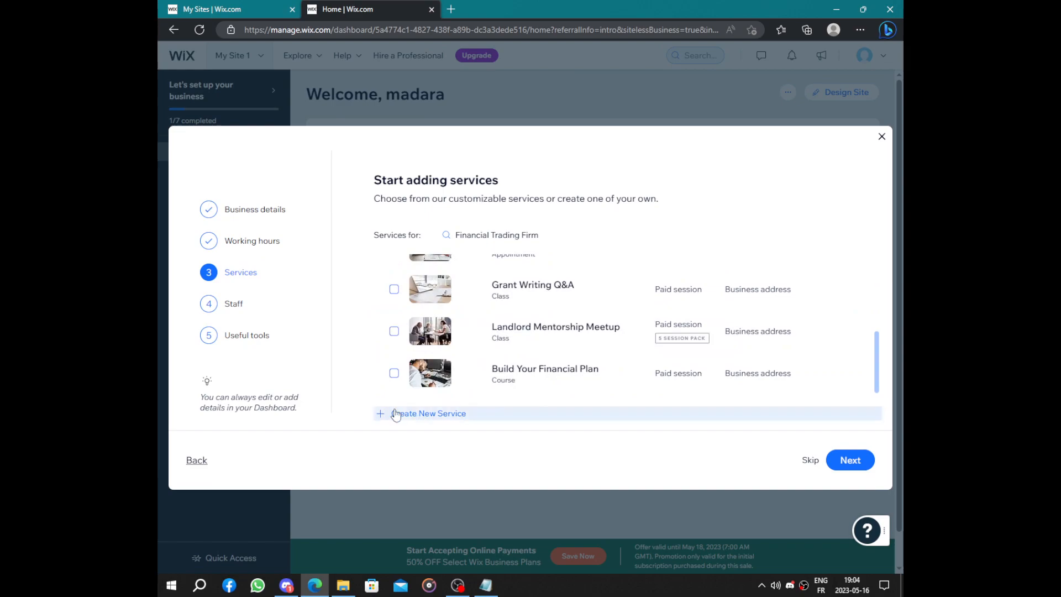
pyautogui.click(840, 471)
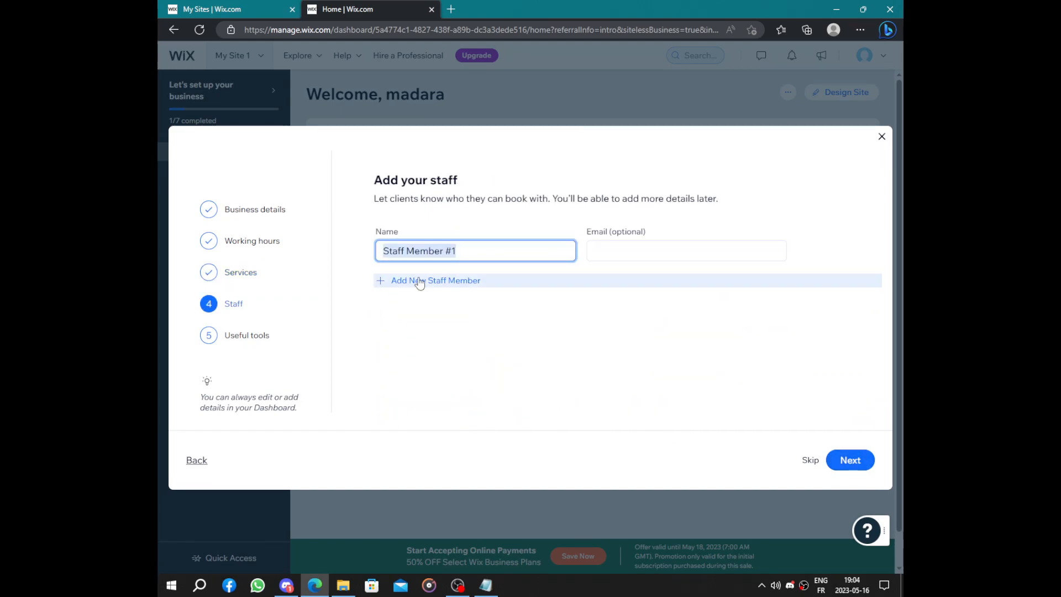
# - Add two more staff members with their default names and no e-mails, and continue to the useful tools
pyautogui.click(418, 281)
pyautogui.click(418, 326)
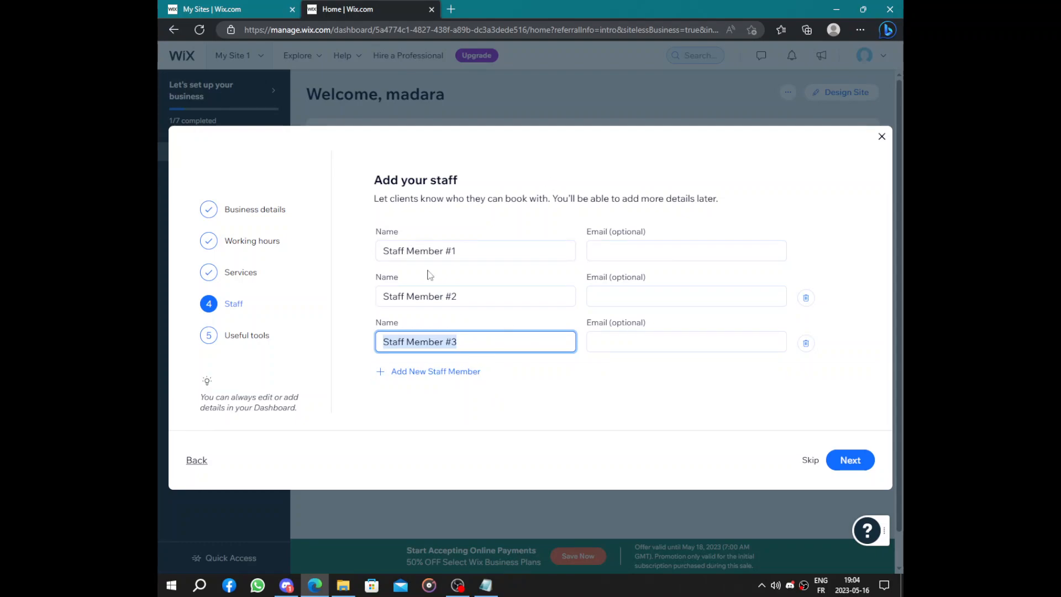
pyautogui.moveTo(374, 199); pyautogui.dragTo(738, 197)
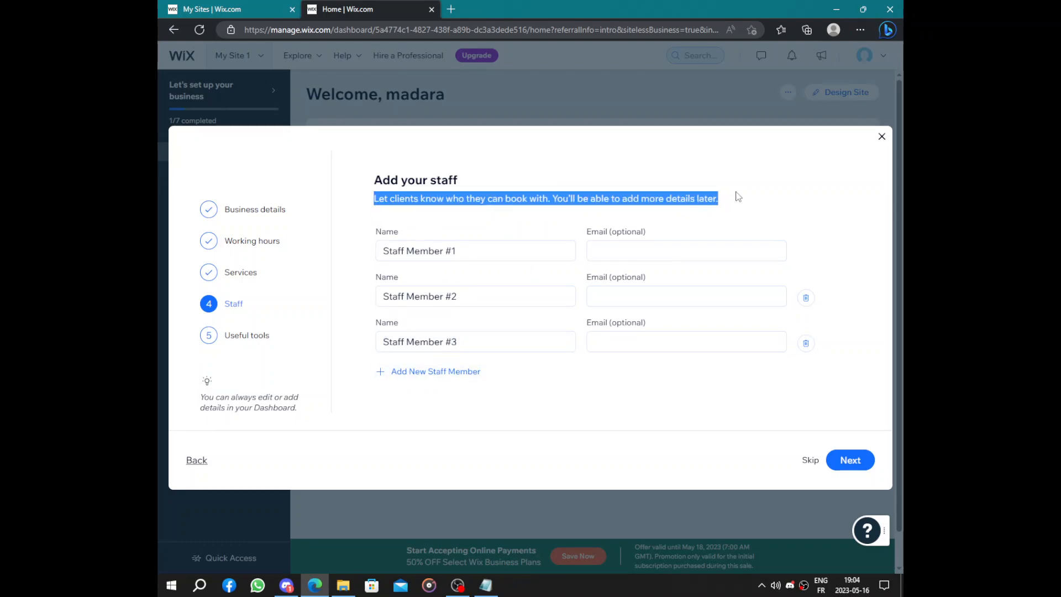
pyautogui.click(738, 197)
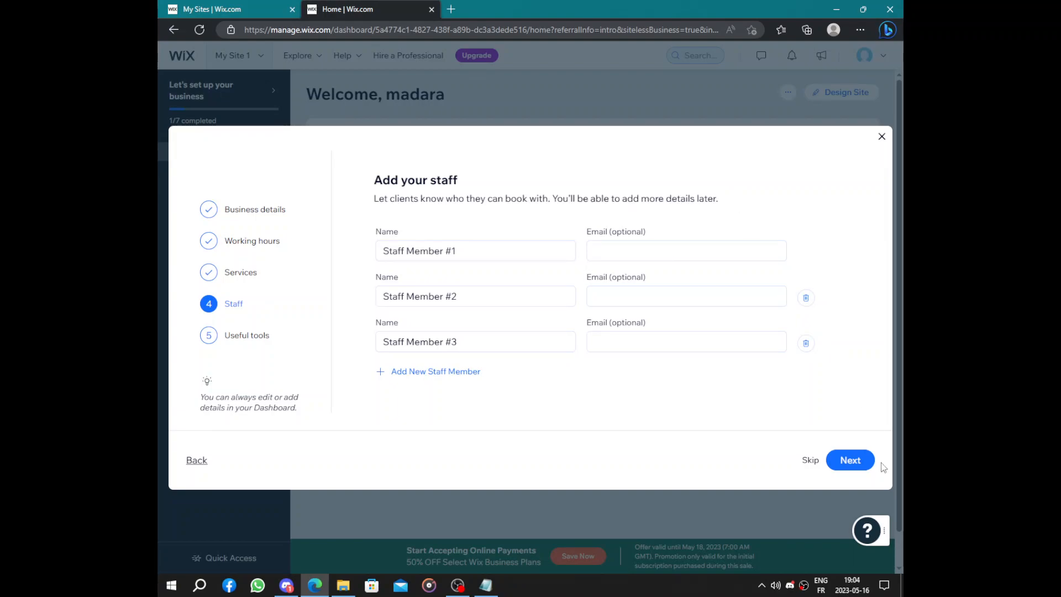
pyautogui.click(860, 460)
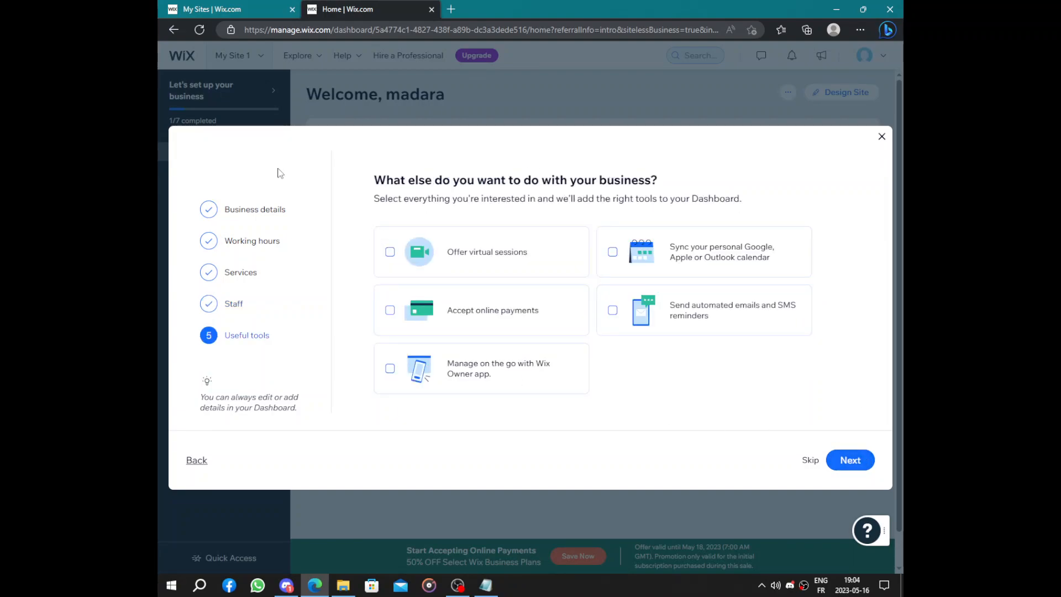
# - Finish the business setup without selecting any extra tools and continue to the dashboard
pyautogui.moveTo(360, 183); pyautogui.dragTo(778, 199)
pyautogui.click(768, 204)
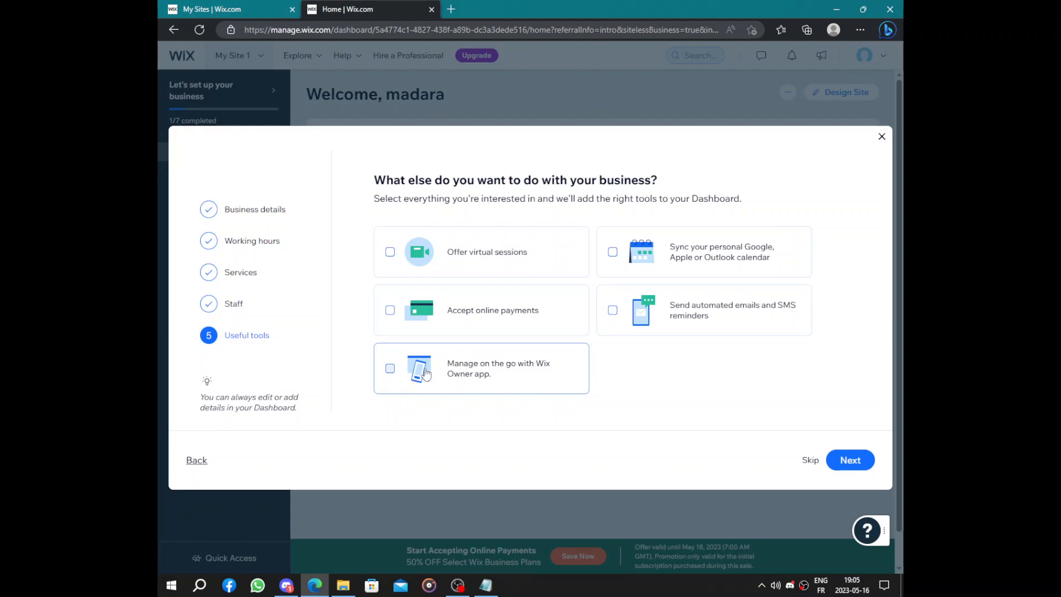
pyautogui.click(843, 459)
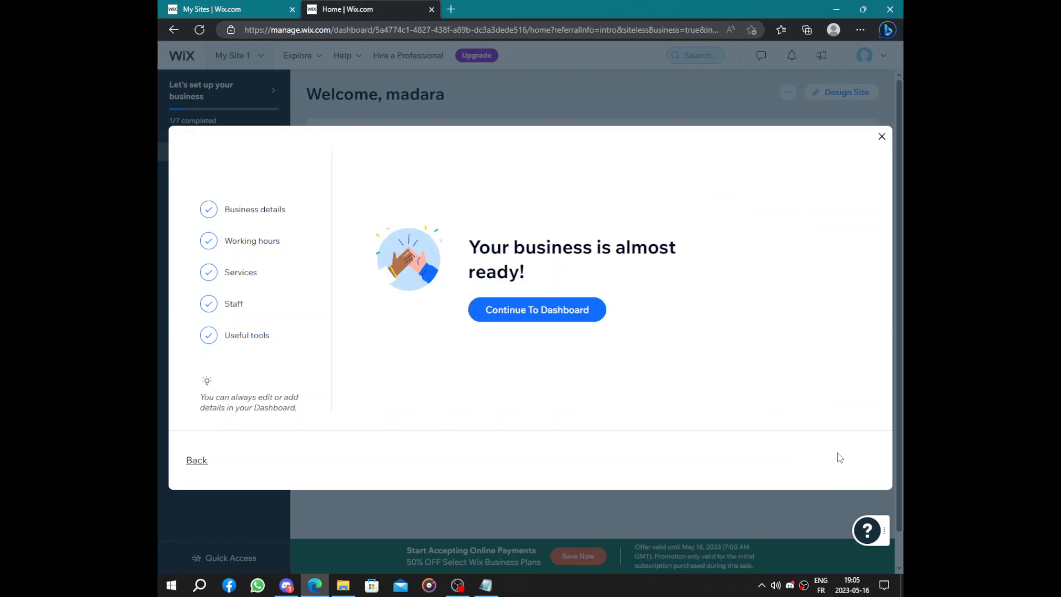
pyautogui.click(526, 321)
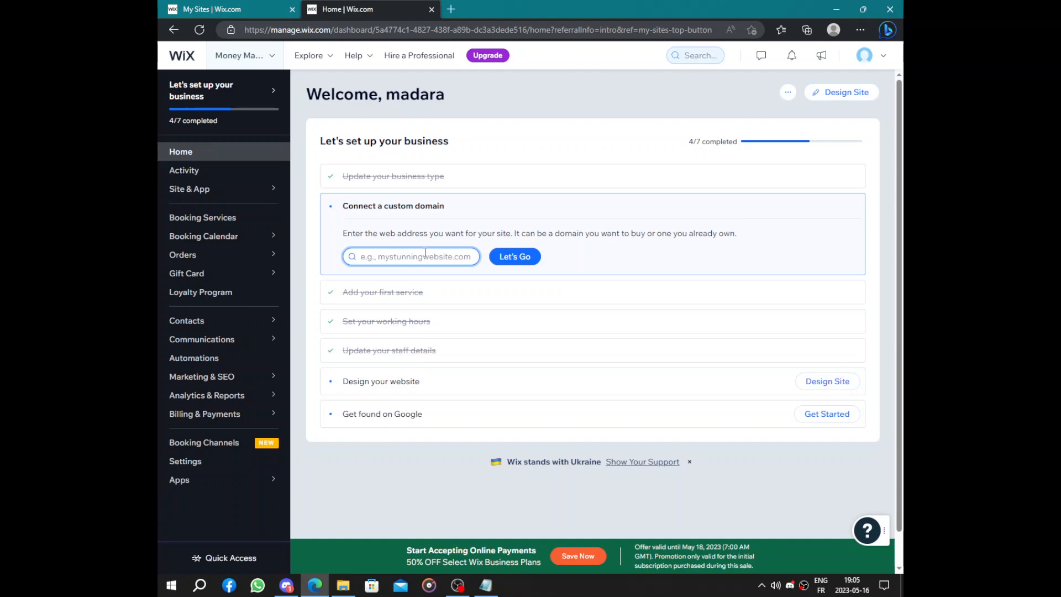
# - Start designing the website and choose to let Wix create the site
pyautogui.click(621, 381)
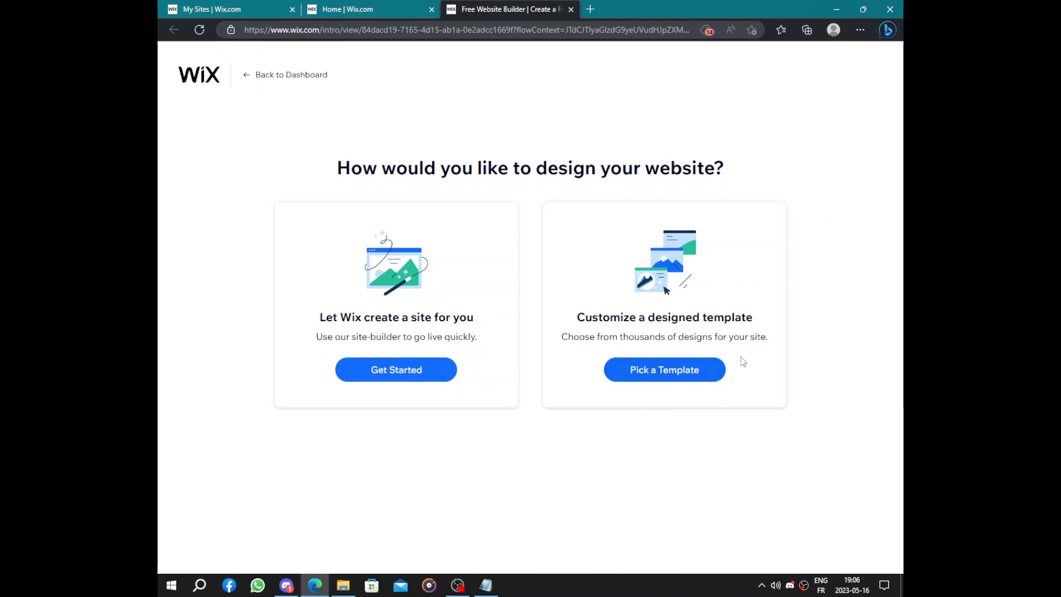
pyautogui.click(381, 373)
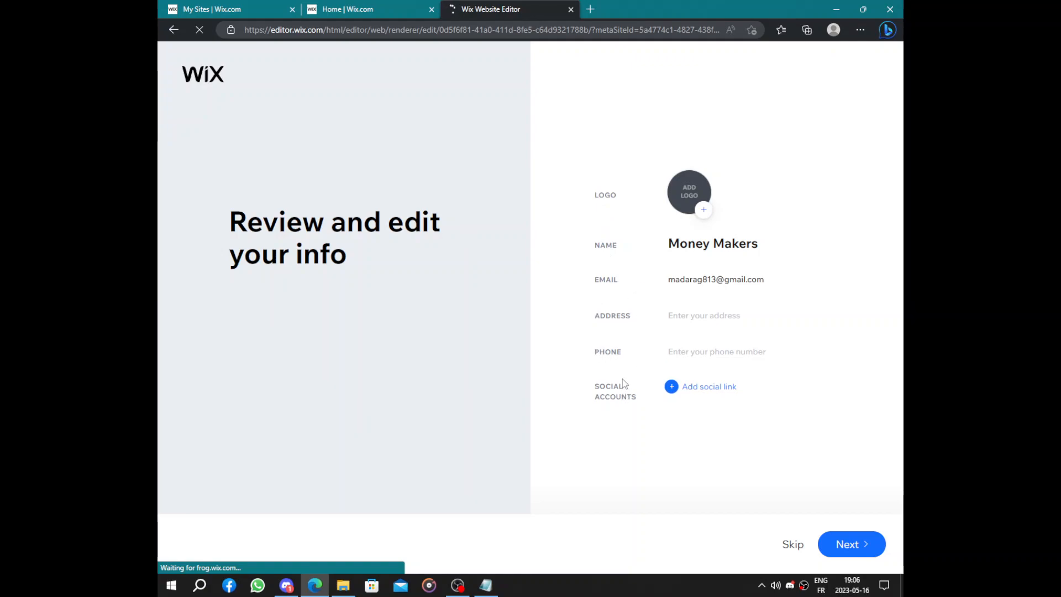
# - Add eight empty social link entries to the business info and continue to the theme choice
pyautogui.click(696, 387)
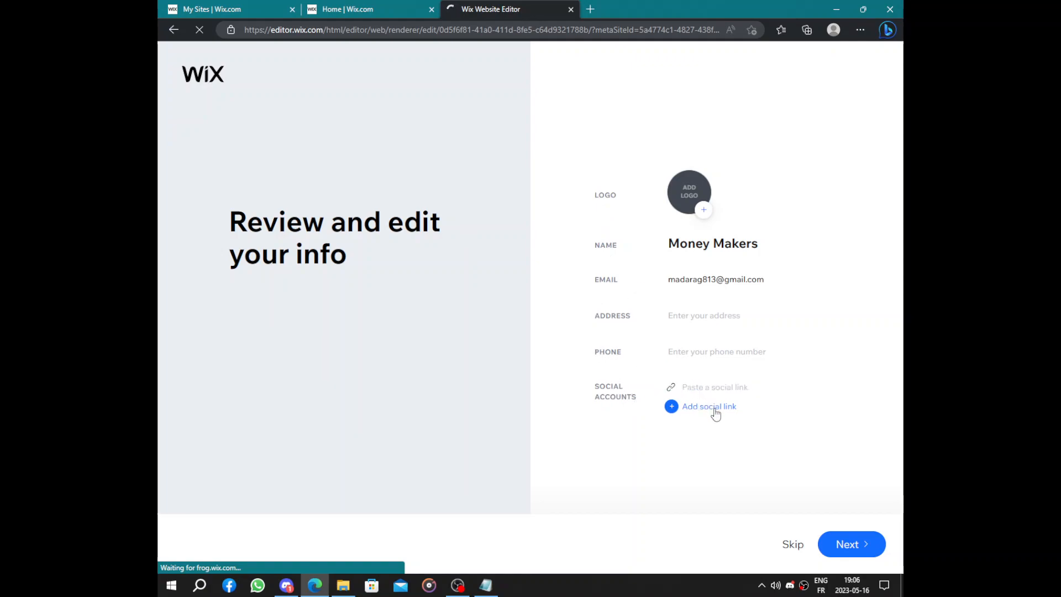
pyautogui.click(710, 406)
pyautogui.click(717, 427)
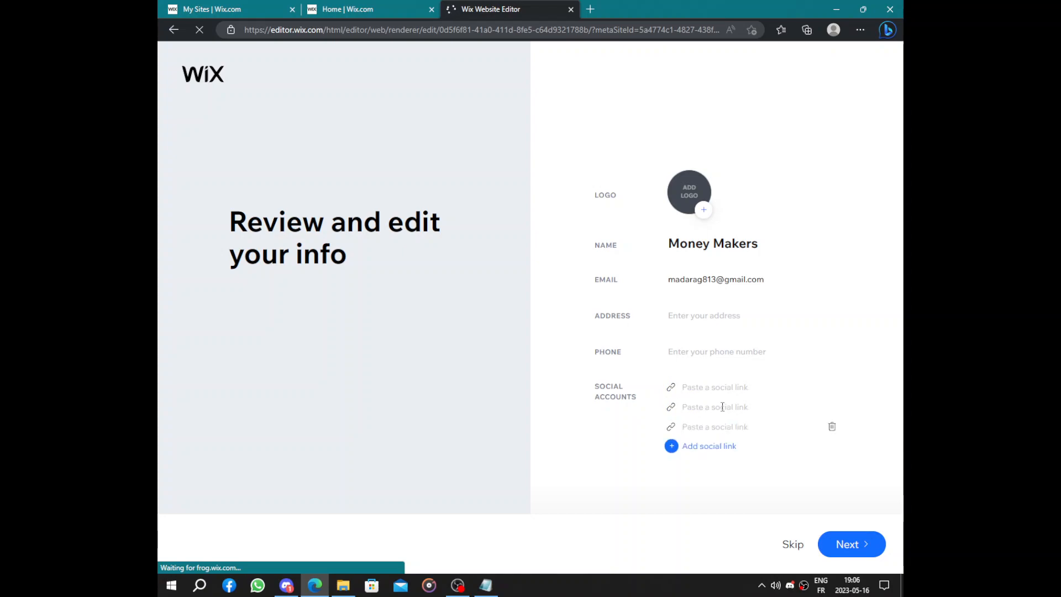
pyautogui.click(718, 449)
pyautogui.click(719, 467)
pyautogui.click(718, 486)
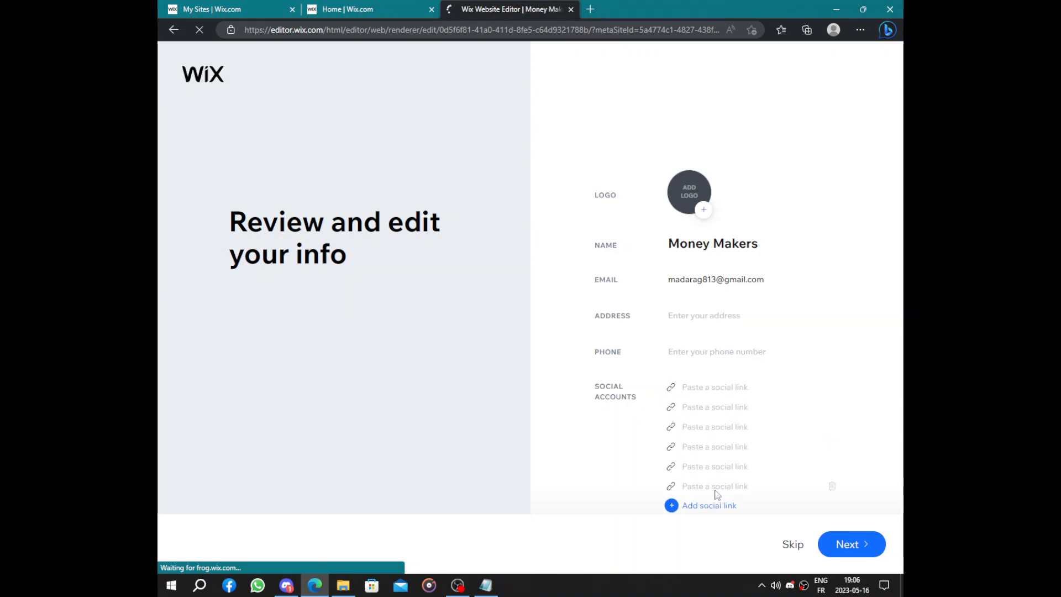
pyautogui.click(707, 505)
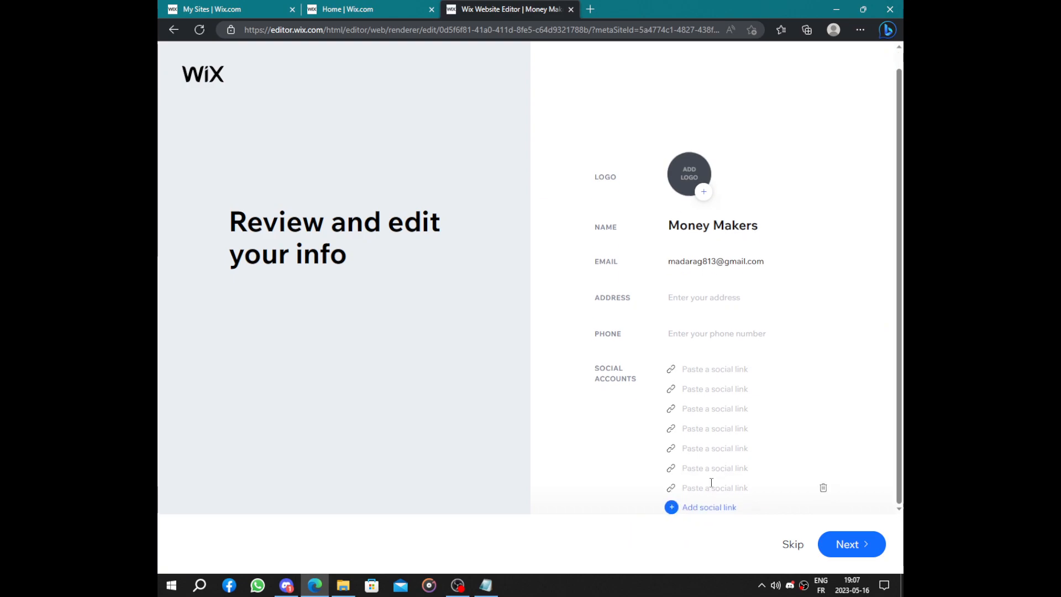
pyautogui.click(705, 507)
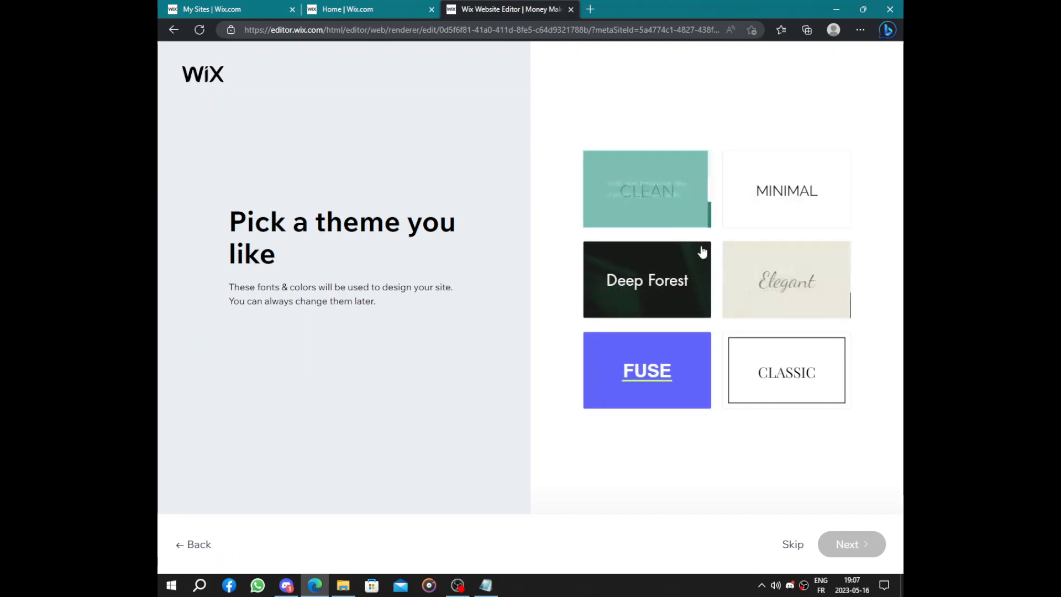
# - Try the Minimal theme, settle on the Classic theme for the site's fonts and colors, and continue
pyautogui.click(774, 177)
pyautogui.click(813, 382)
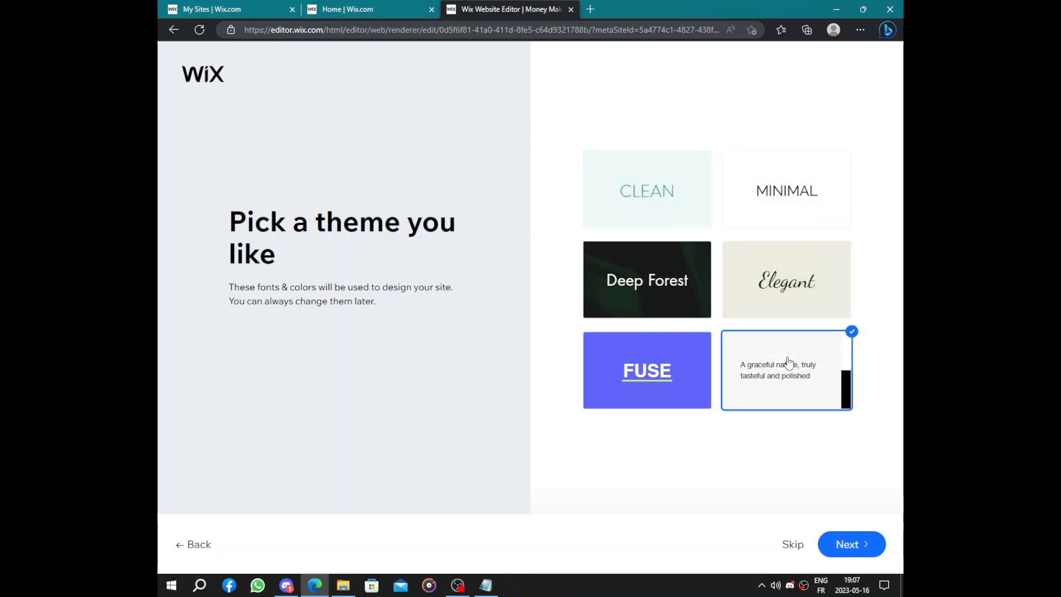
pyautogui.click(824, 537)
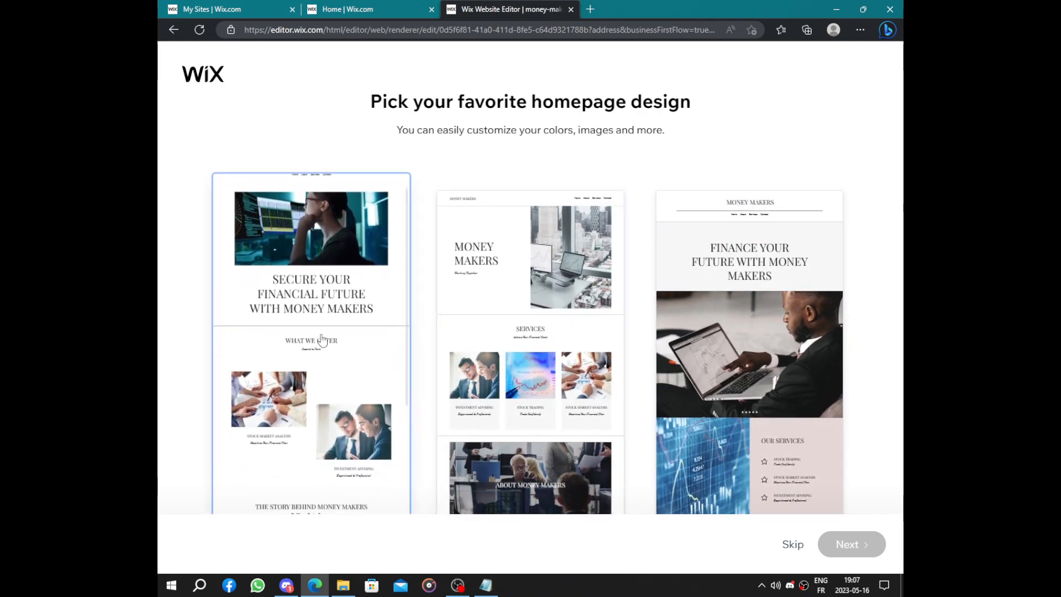
# - Compare the homepage designs, choose the one headed "Secure Your Financial Future with Money Makers", and continue to the page selection
pyautogui.click(322, 339)
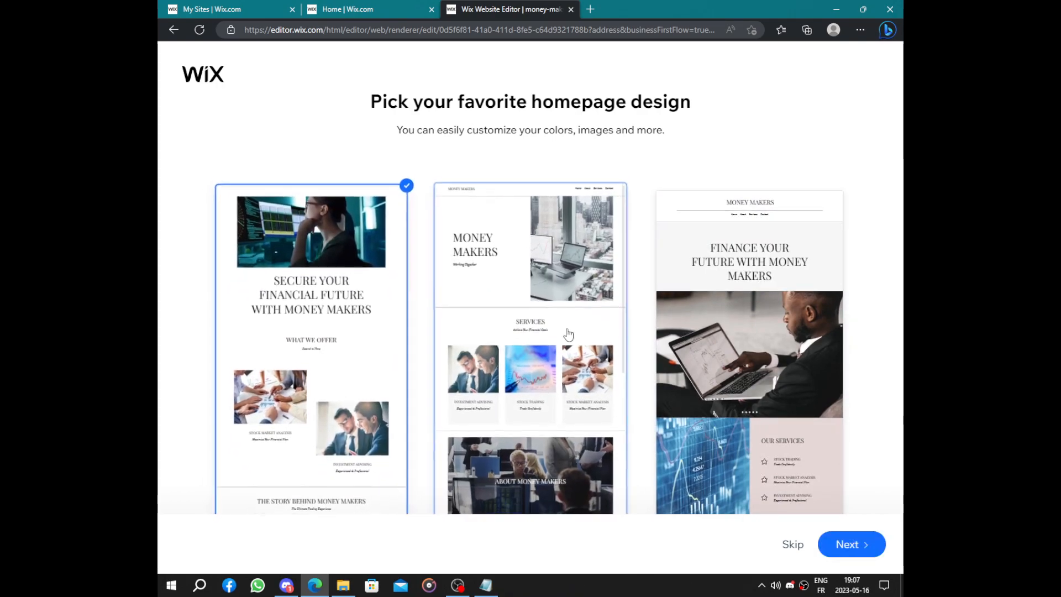
pyautogui.click(696, 333)
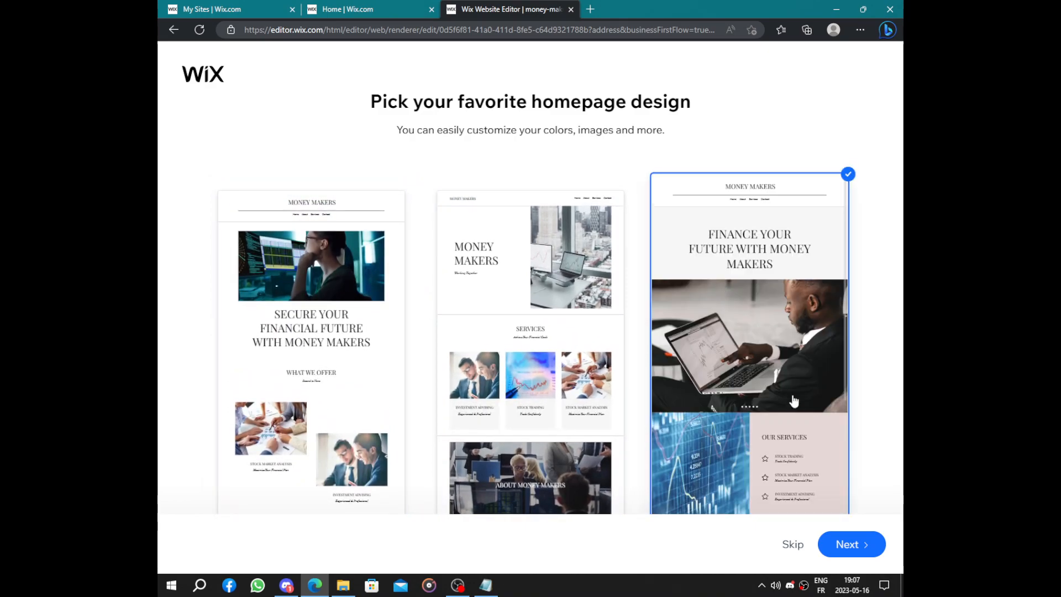
pyautogui.click(310, 354)
pyautogui.click(870, 544)
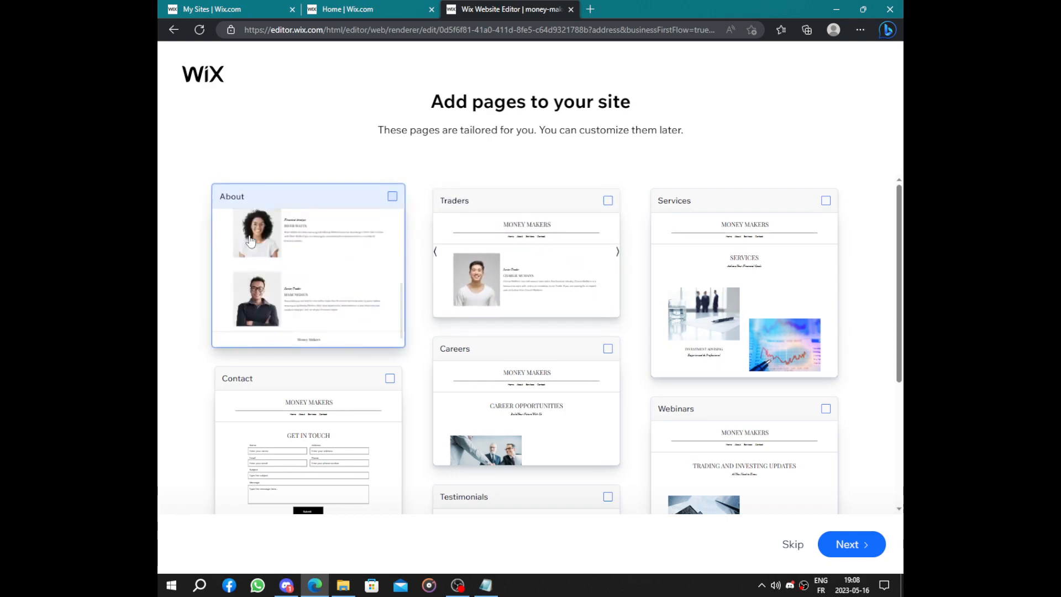
# - Add the About, Services and Resources pages to the site and continue to finish generating it
pyautogui.click(267, 216)
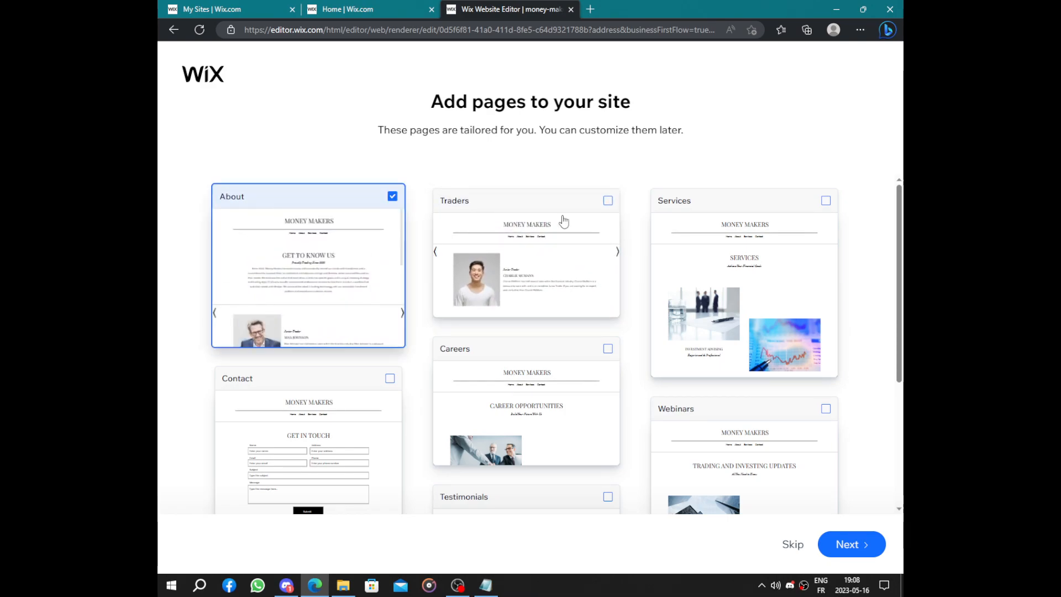
pyautogui.click(776, 260)
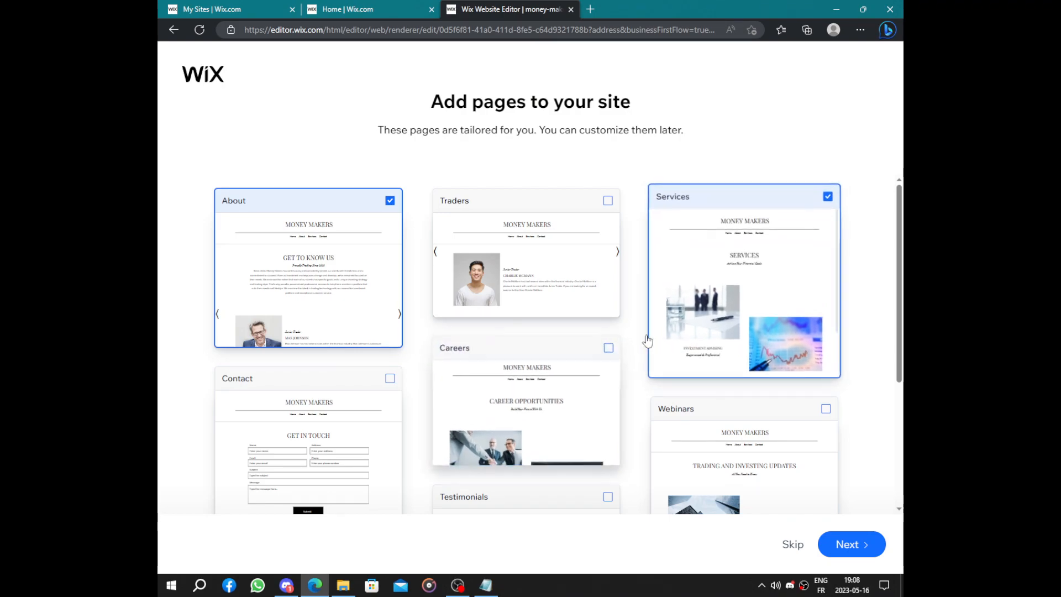
pyautogui.scroll(-4, 644, 340)
pyautogui.scroll(3, 637, 337)
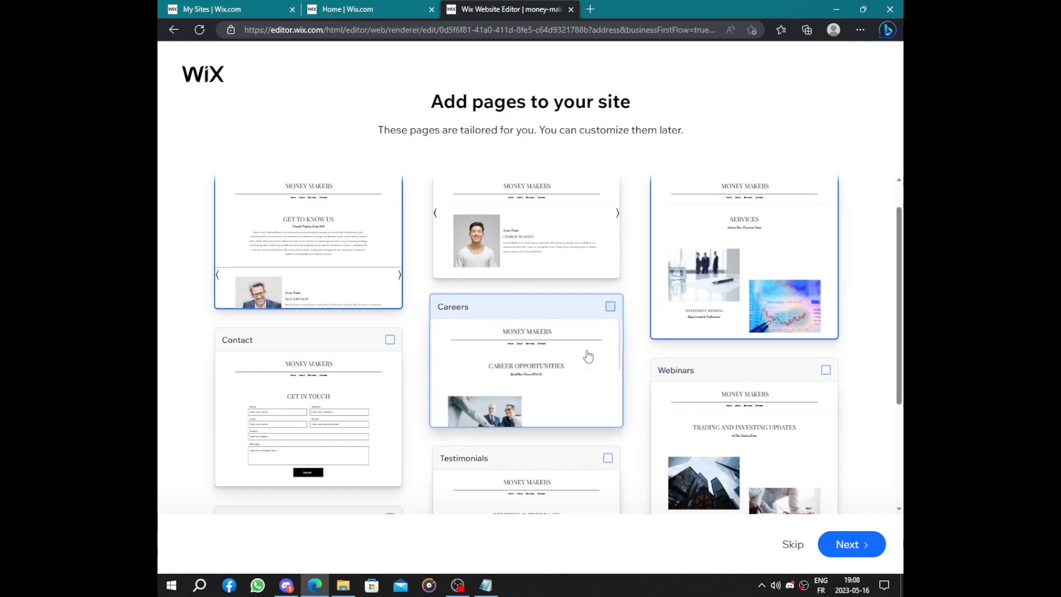
pyautogui.scroll(-3, 386, 383)
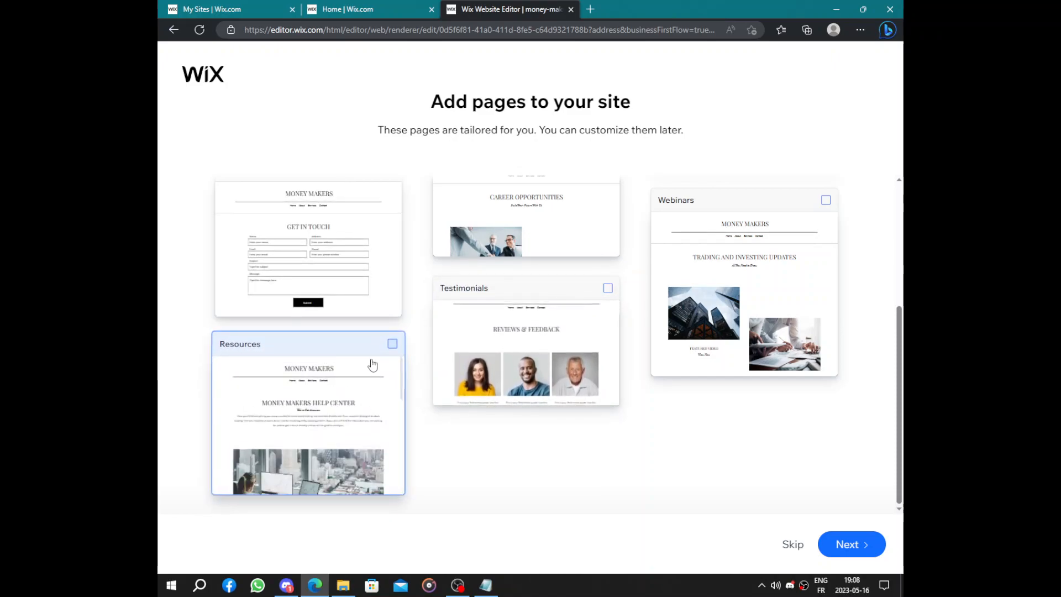
pyautogui.click(387, 349)
pyautogui.click(850, 544)
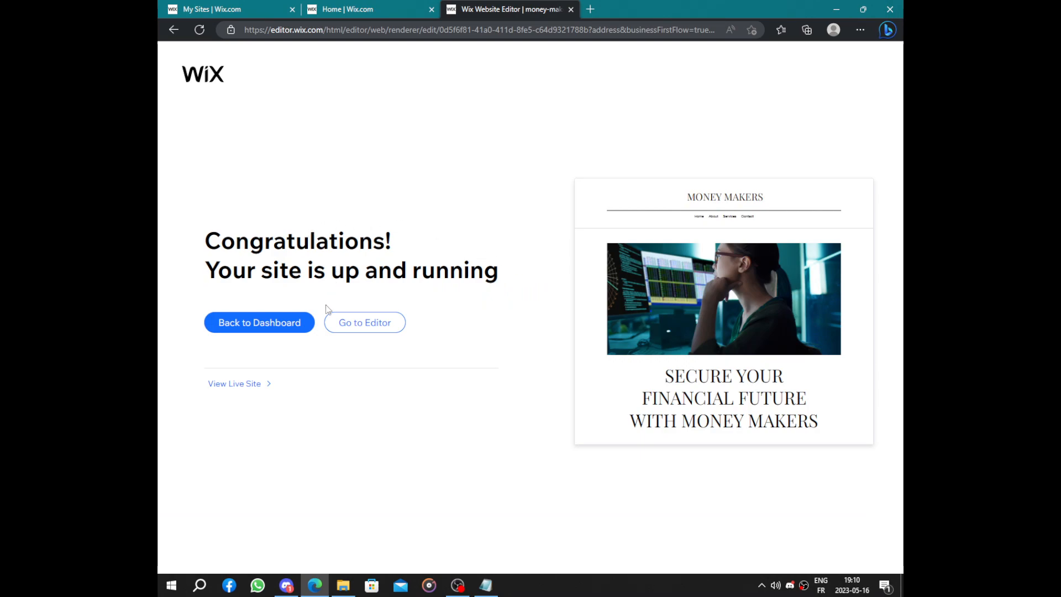
# - Open the generated Money Makers site in the website editor
pyautogui.click(262, 320)
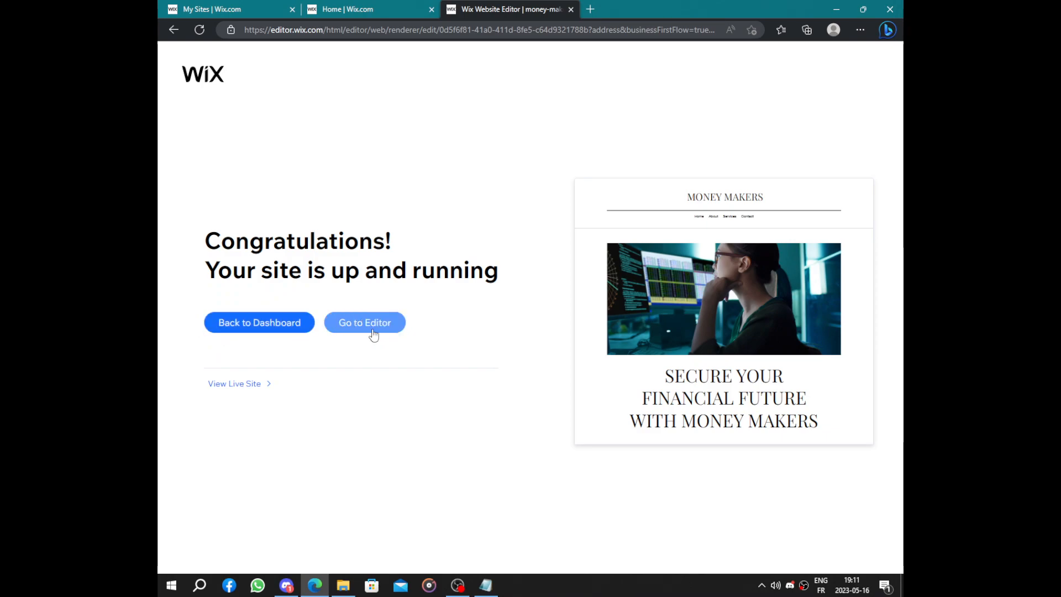
pyautogui.click(354, 324)
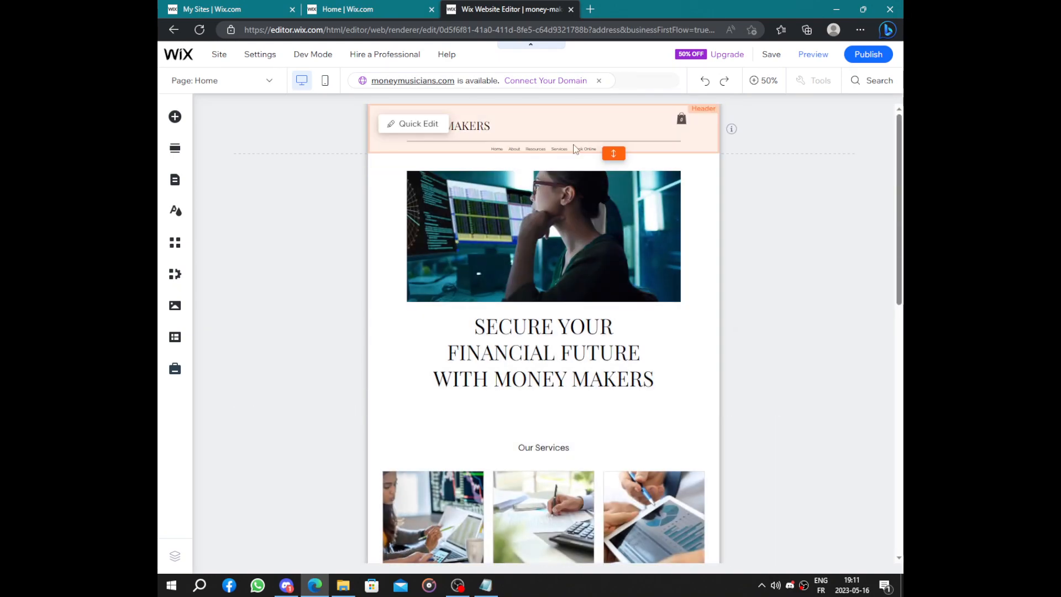
# - Publish the site, highlight its live address, and close the dialogs without editing the mobile version
pyautogui.click(871, 62)
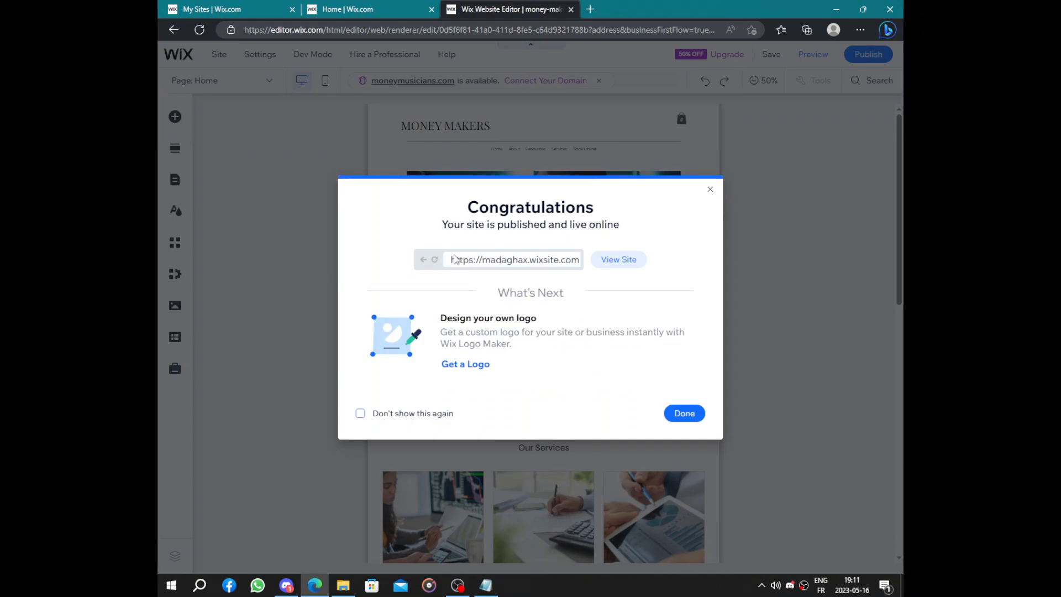
pyautogui.moveTo(454, 260); pyautogui.dragTo(623, 279)
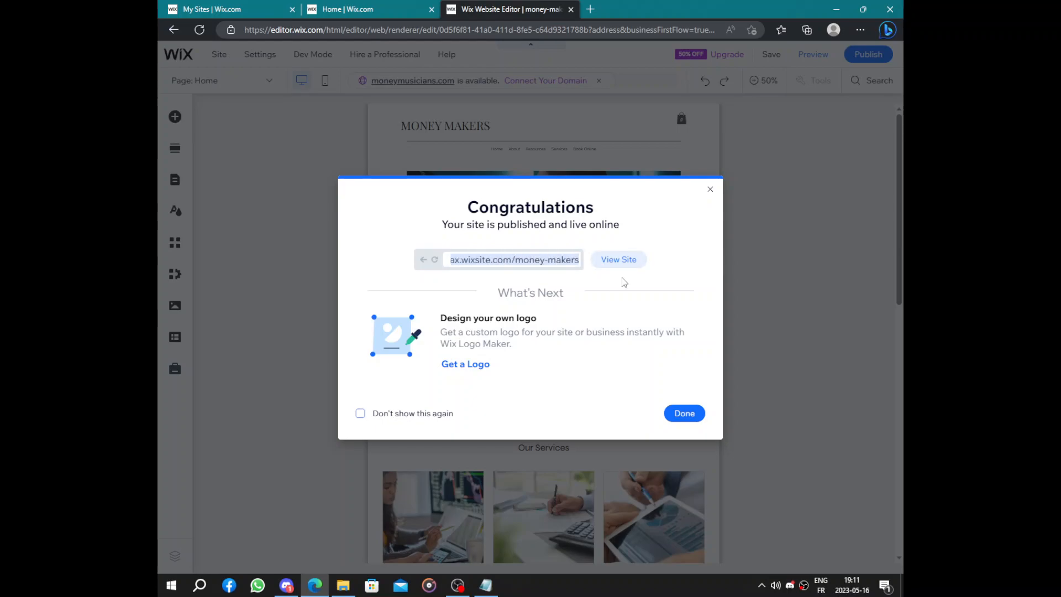
pyautogui.click(684, 413)
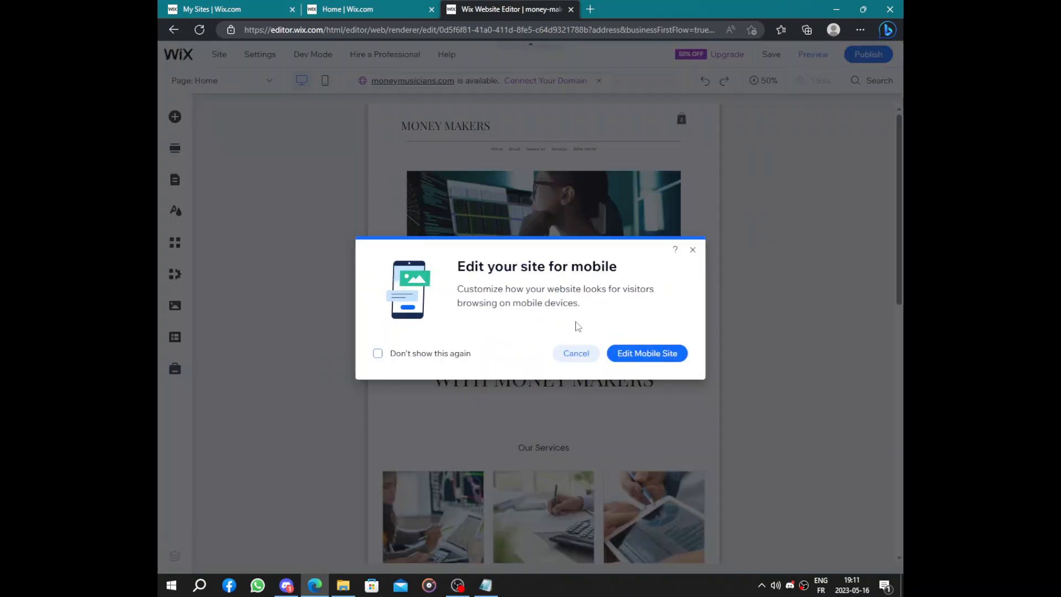
pyautogui.click(576, 354)
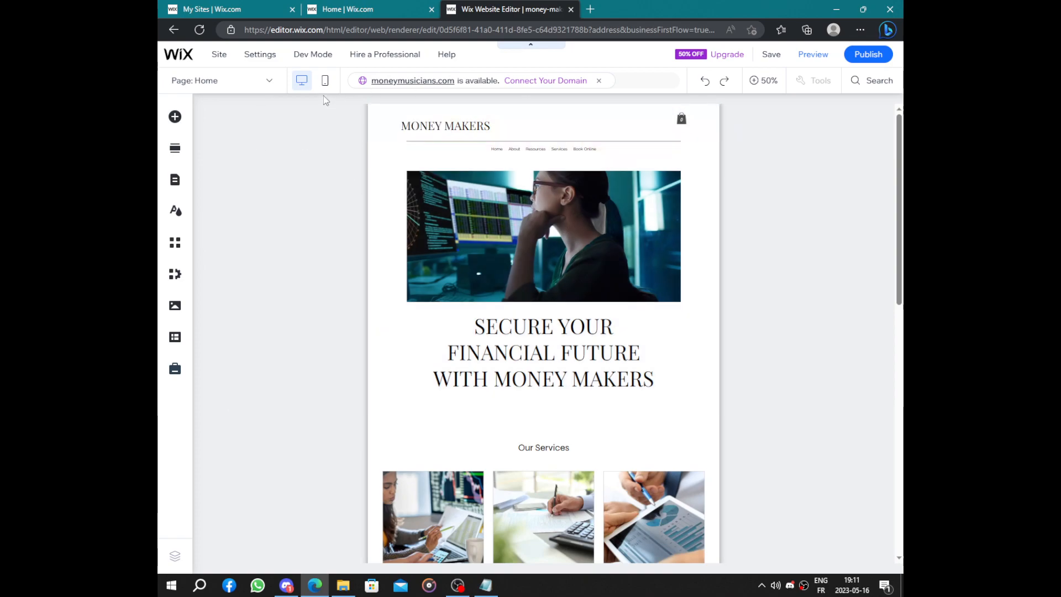
# - Return to the site dashboard and enter "<" in the custom domain search
pyautogui.click(397, 9)
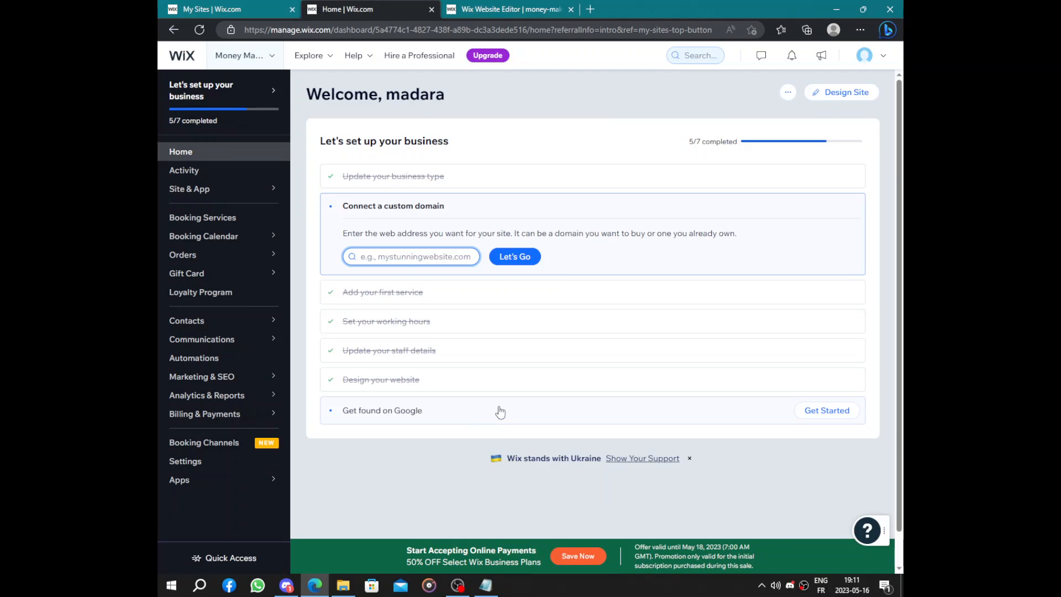
pyautogui.write('<')
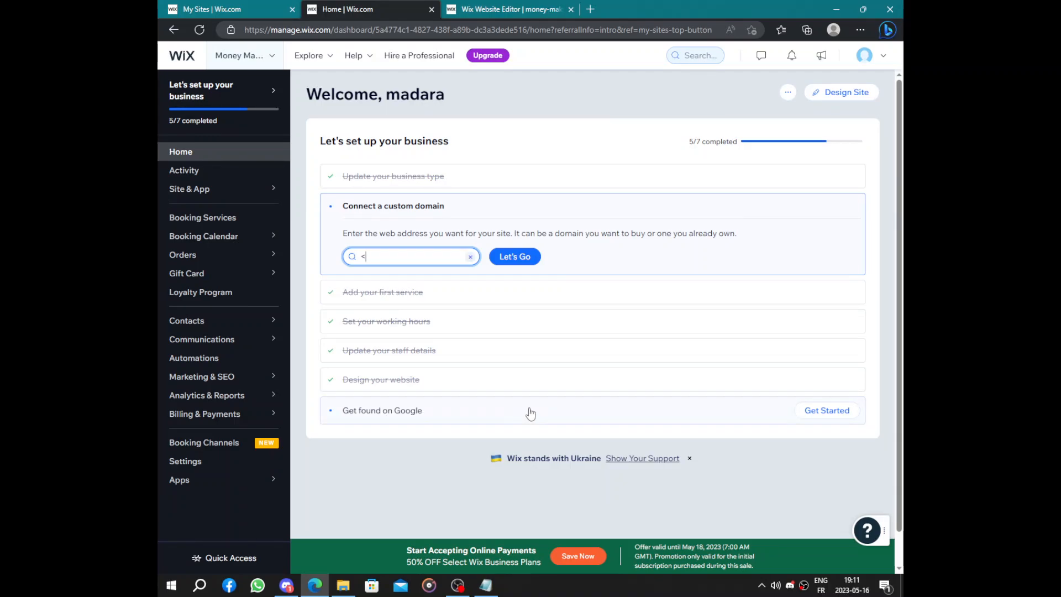